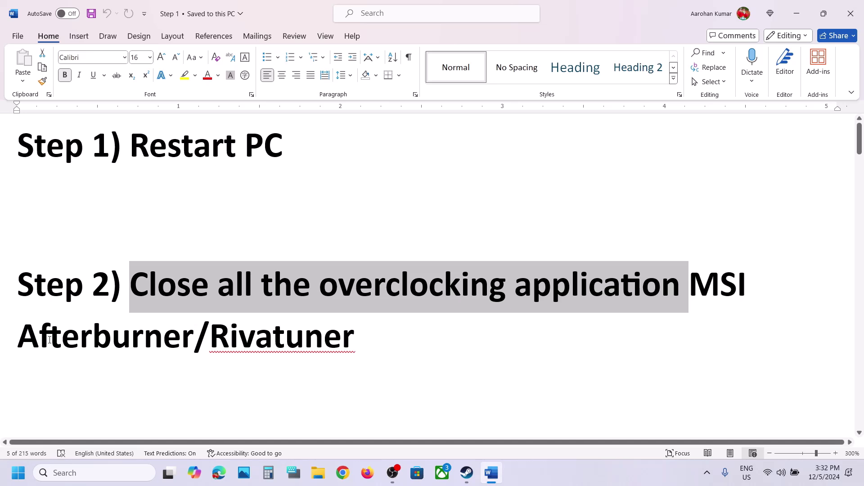
Step: Close the background overclocking apps MSI Afterburner and RivaTuner, as instructed in Step 2 of the guide
double_click(50, 340)
click(323, 338)
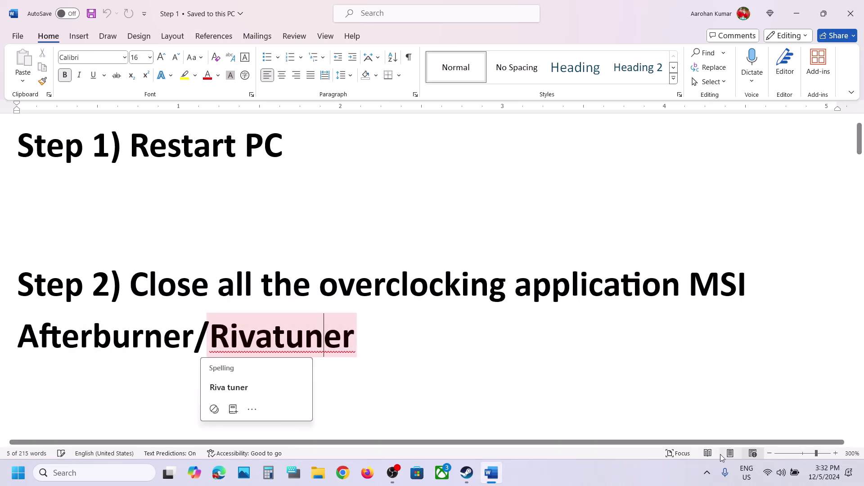
click(708, 472)
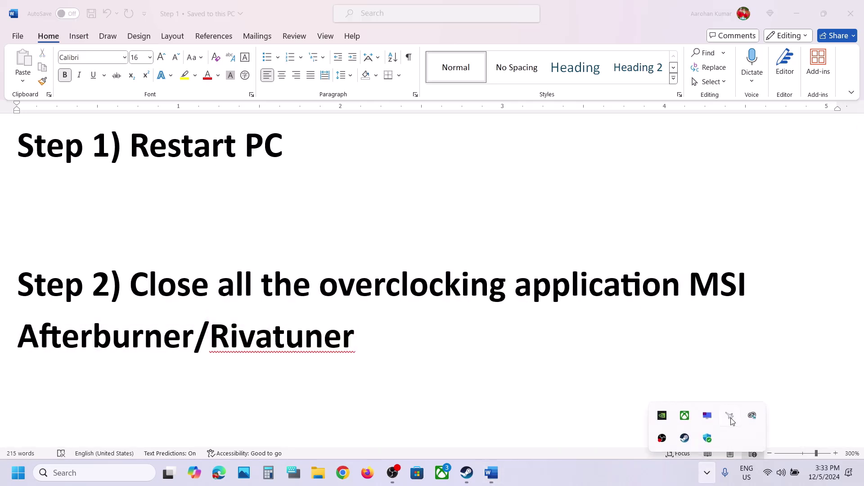
right_click(730, 417)
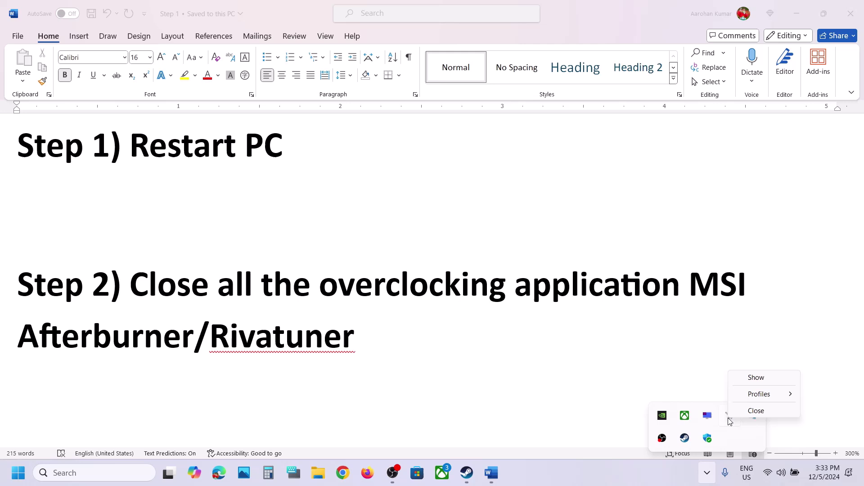
click(756, 411)
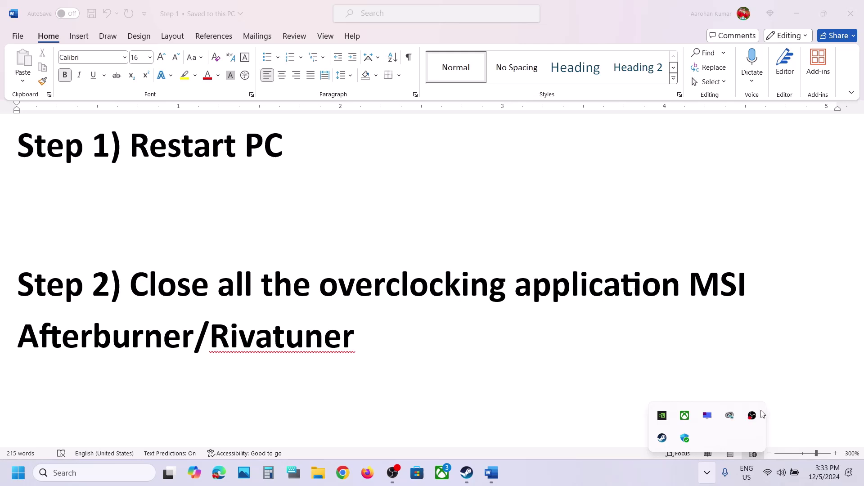
right_click(706, 420)
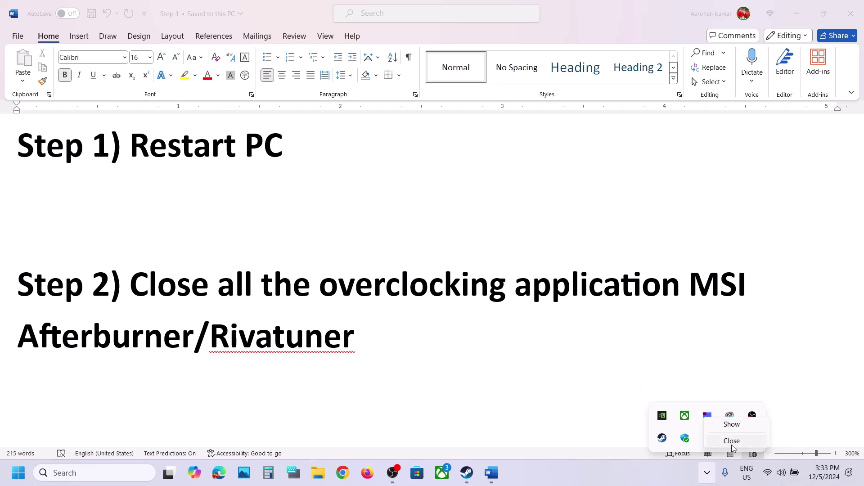
click(732, 441)
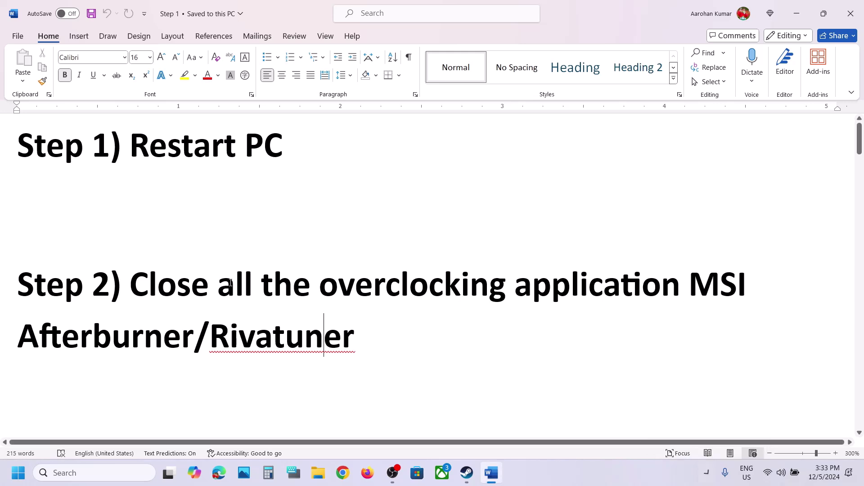
drag(151, 287, 566, 293)
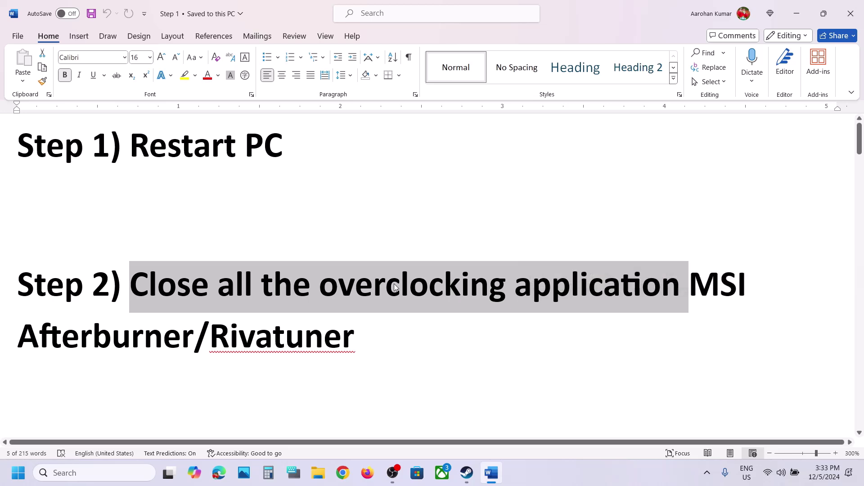
click(410, 328)
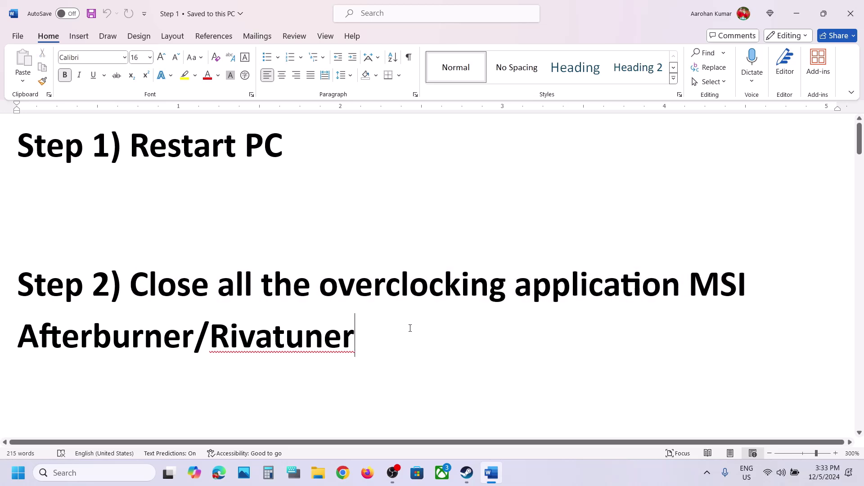
Step: Go to Step 3 of the guide, highlight its AntiCheatExpert instruction, and open the Windows Services console
scroll(410, 329, down, 5)
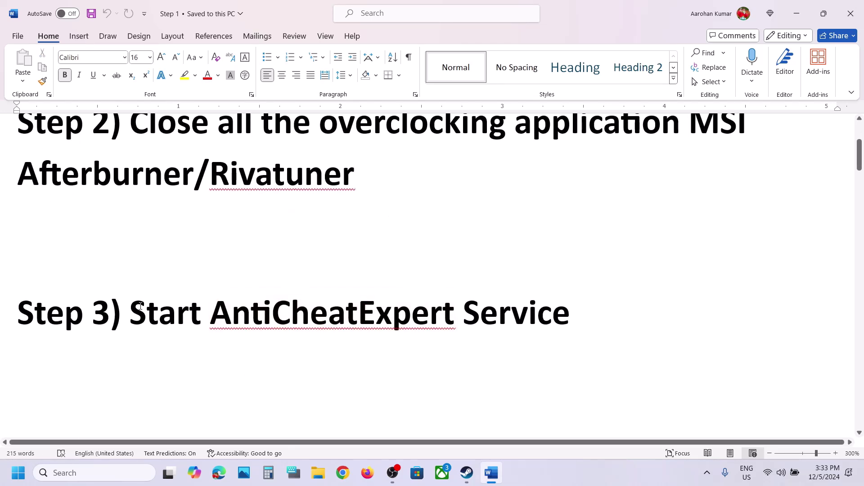
drag(140, 307, 570, 315)
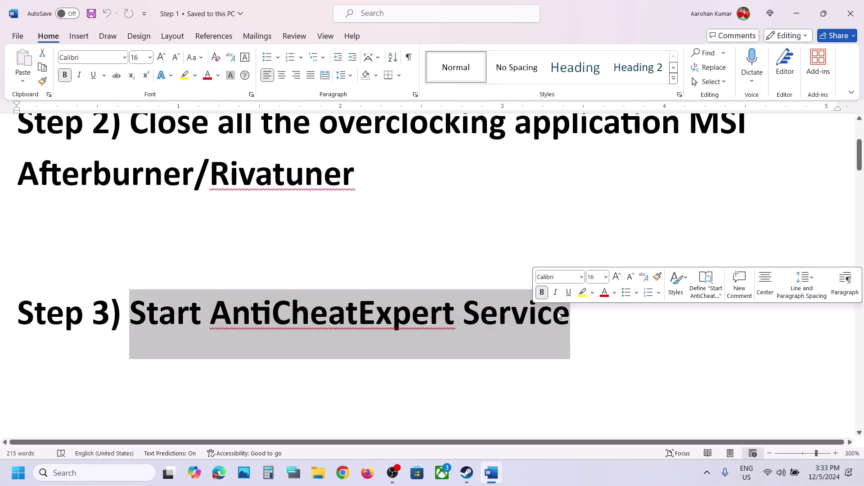
click(107, 473)
text(service)
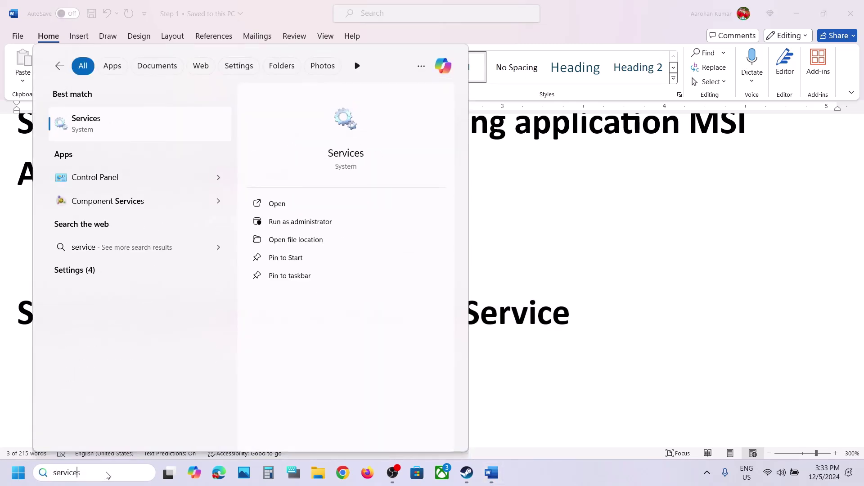
text(s)
key(Return)
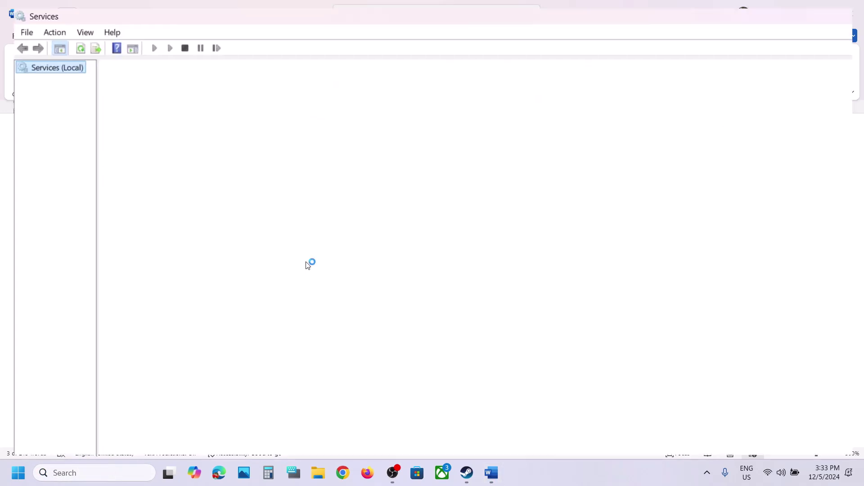
Step: Set the AntiCheatExpert Service's startup type to Manual, start the service, and close the Services console
click(241, 130)
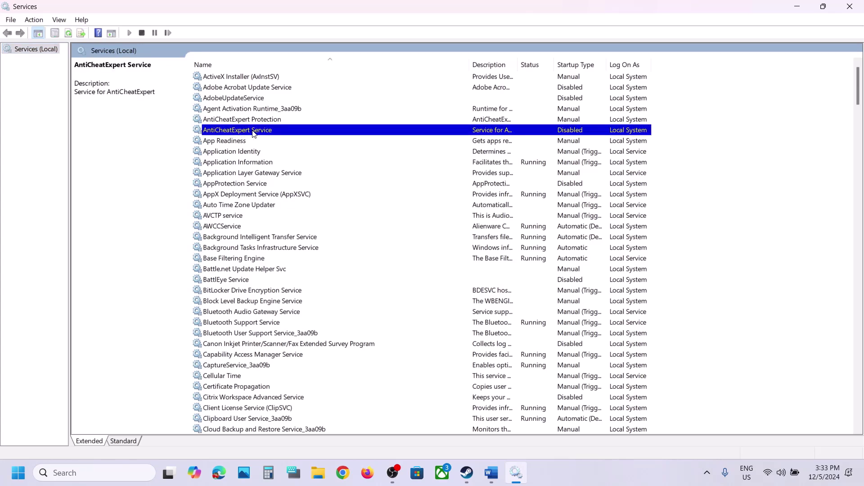
double_click(254, 131)
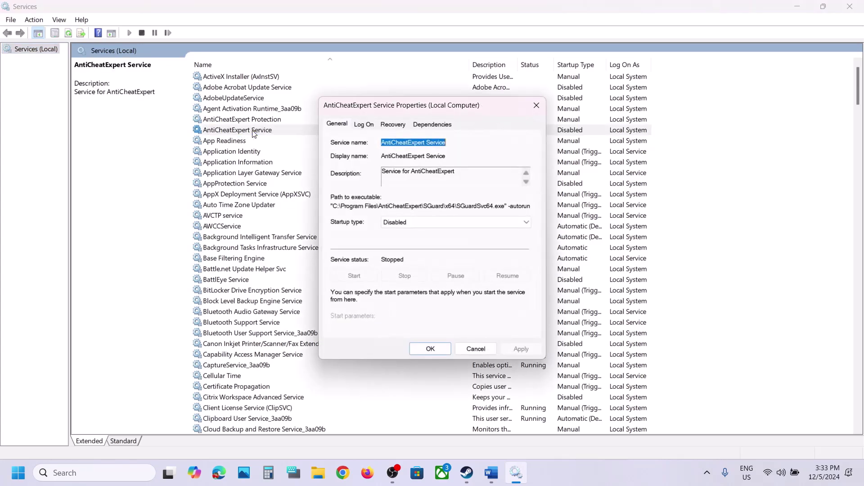
click(431, 221)
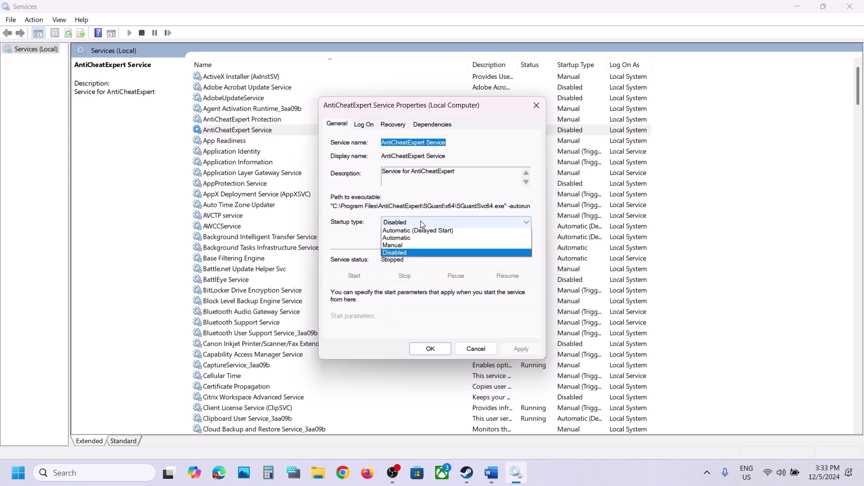
click(398, 248)
click(516, 350)
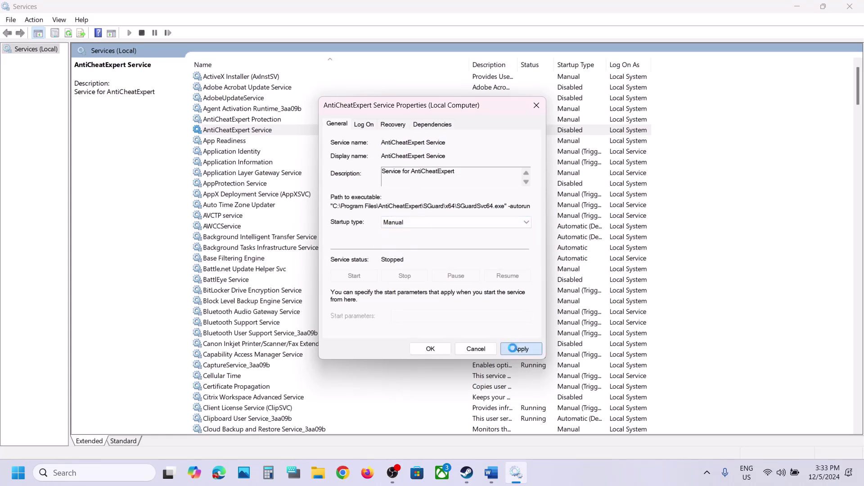
click(359, 280)
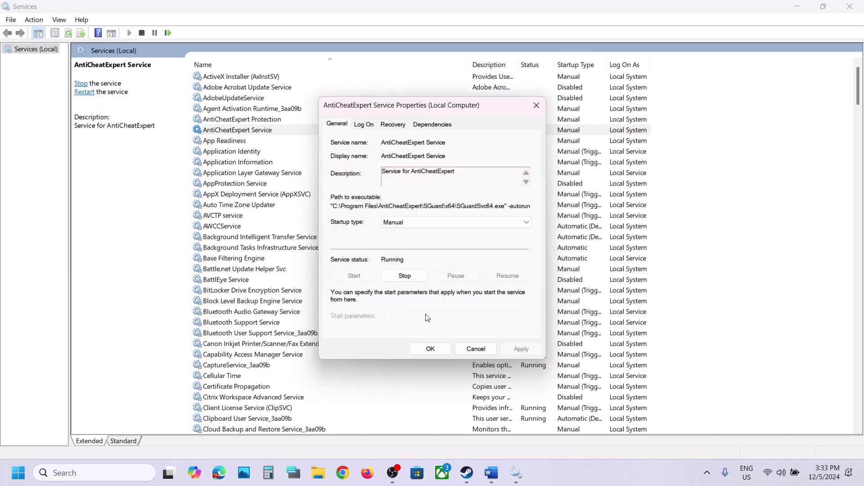
click(434, 351)
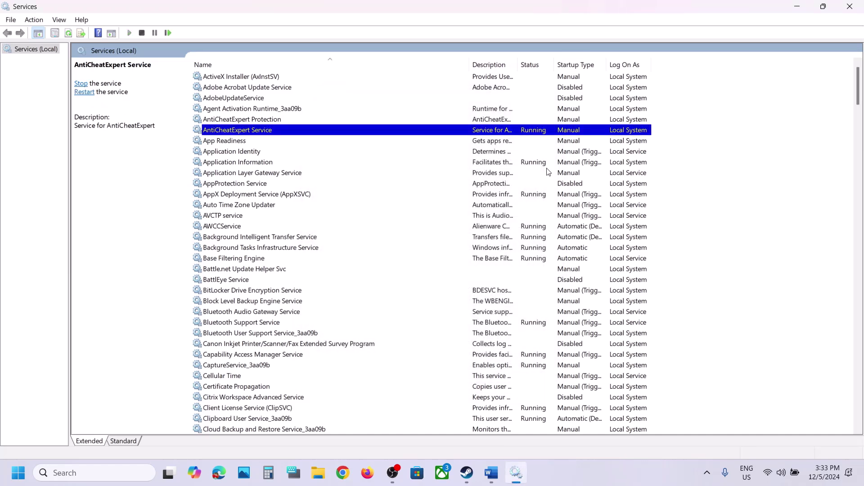
click(266, 123)
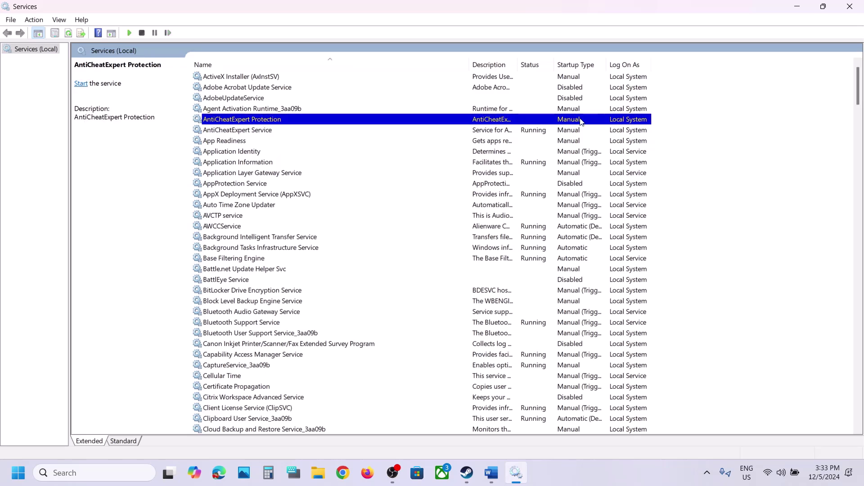
click(851, 8)
Step: Read Step 4 of the Word guide on allowing the game exe through third-party antivirus or Windows Security
scroll(341, 295, down, 3)
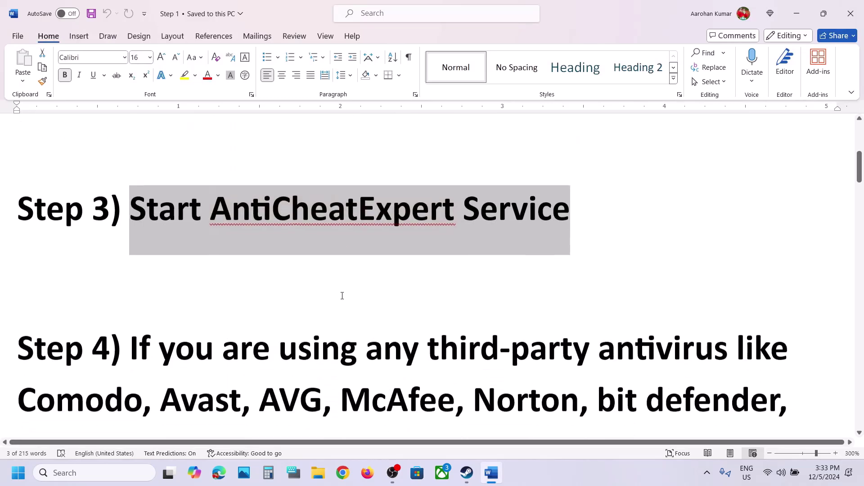
scroll(342, 295, down, 1)
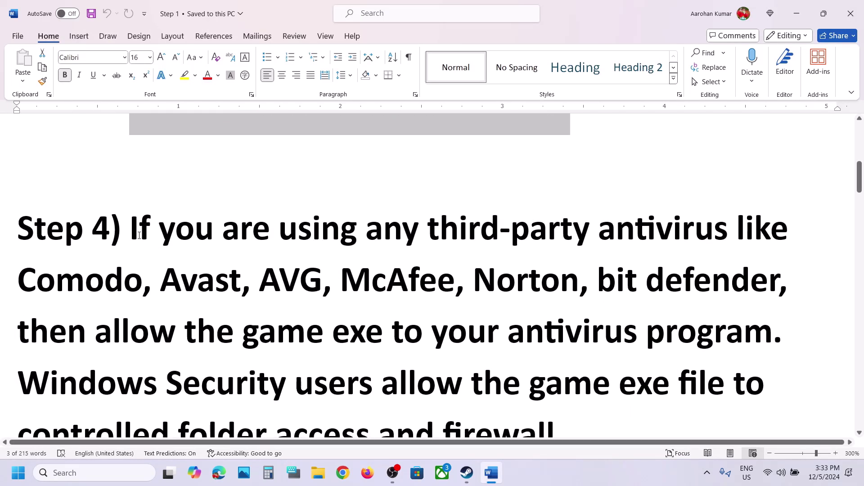
drag(140, 235, 243, 310)
click(244, 311)
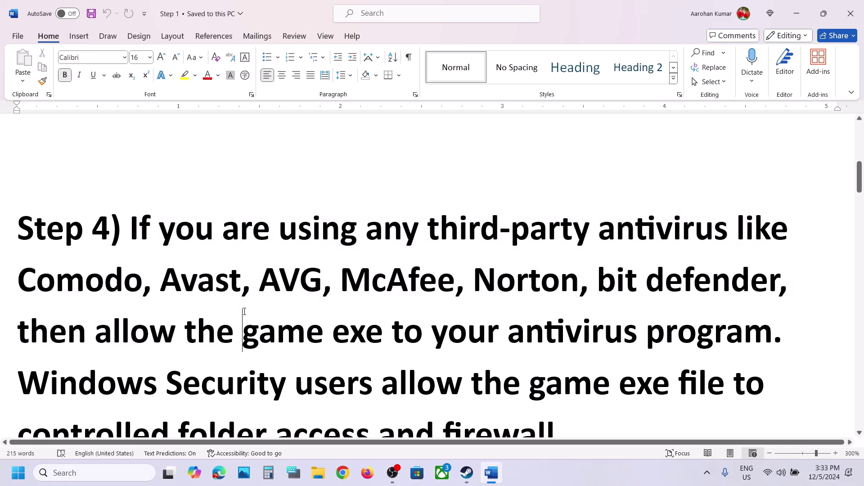
scroll(245, 312, down, 2)
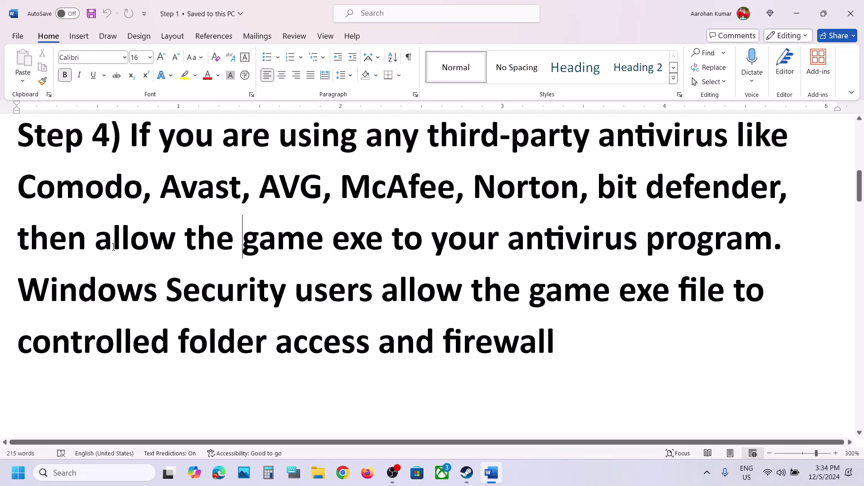
drag(113, 246, 788, 243)
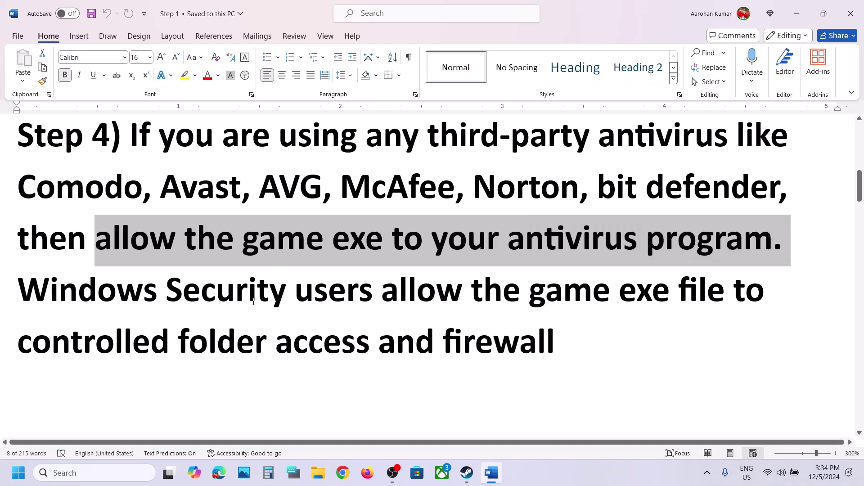
drag(165, 297, 533, 297)
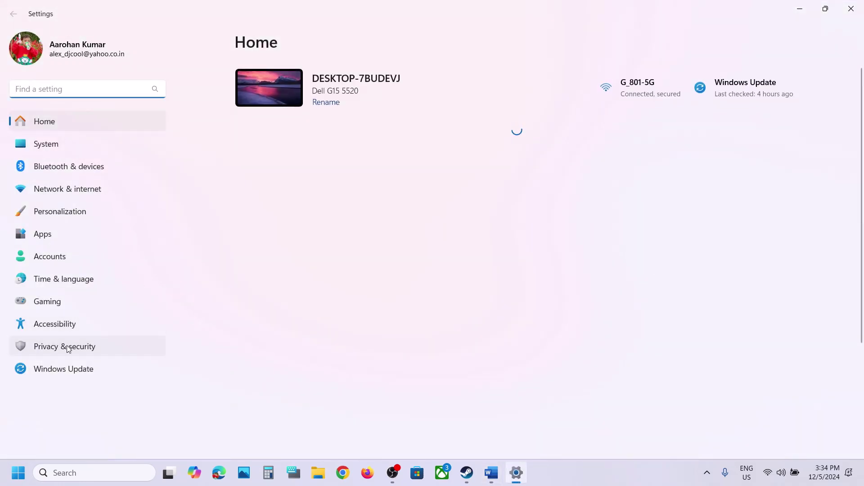
Step: Open the page for allowing an app through Controlled folder access in Windows Security's ransomware protection, starting from Privacy & security
click(66, 345)
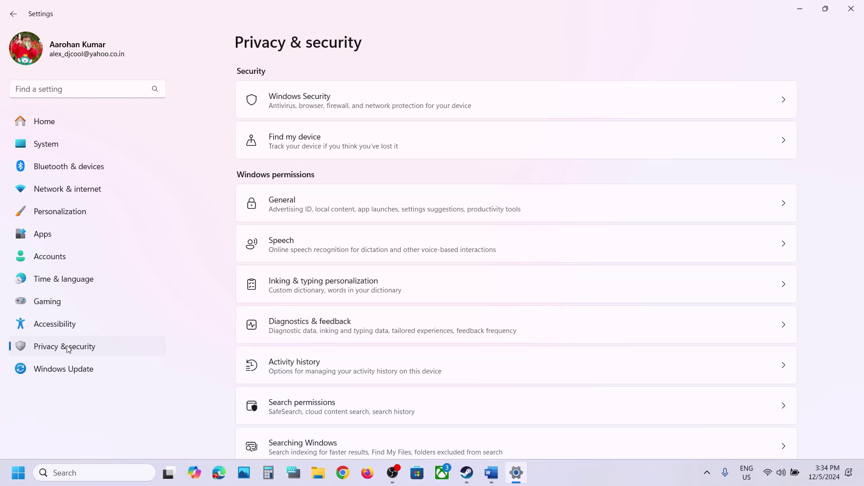
click(339, 104)
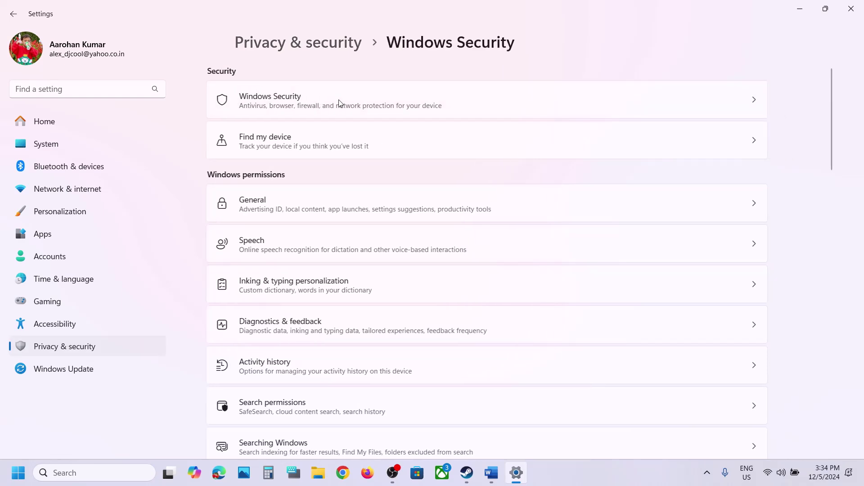
click(305, 171)
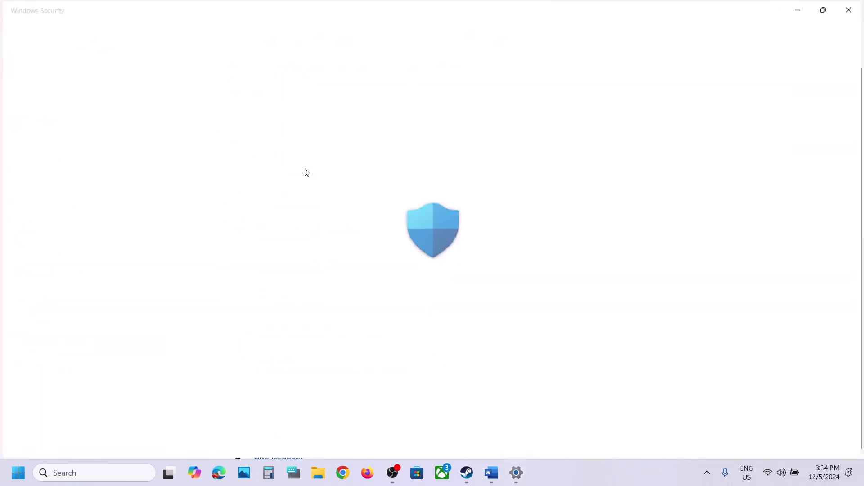
scroll(317, 319, down, 5)
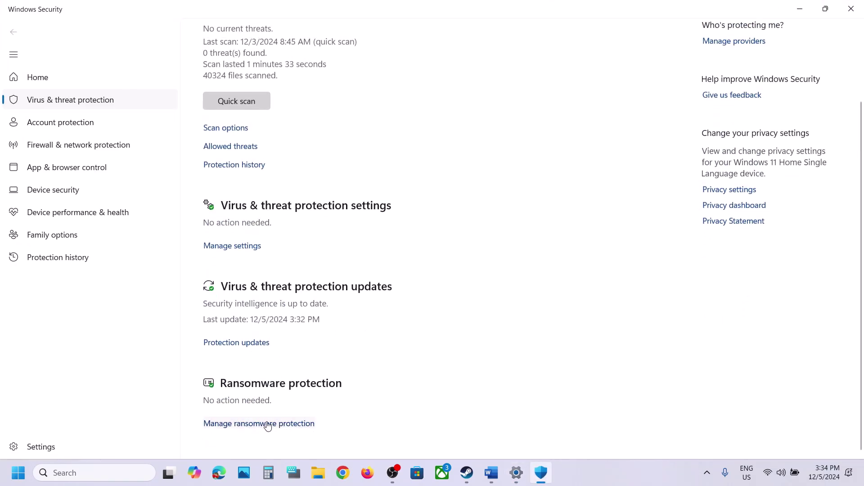
click(267, 424)
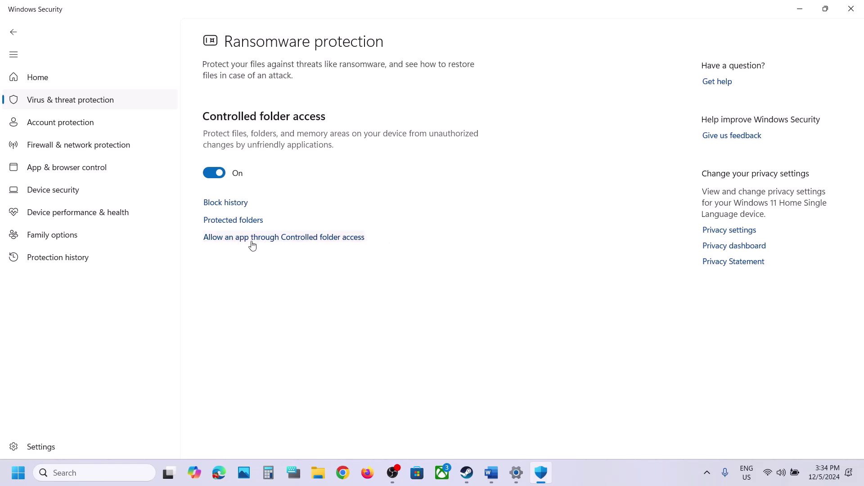
click(270, 238)
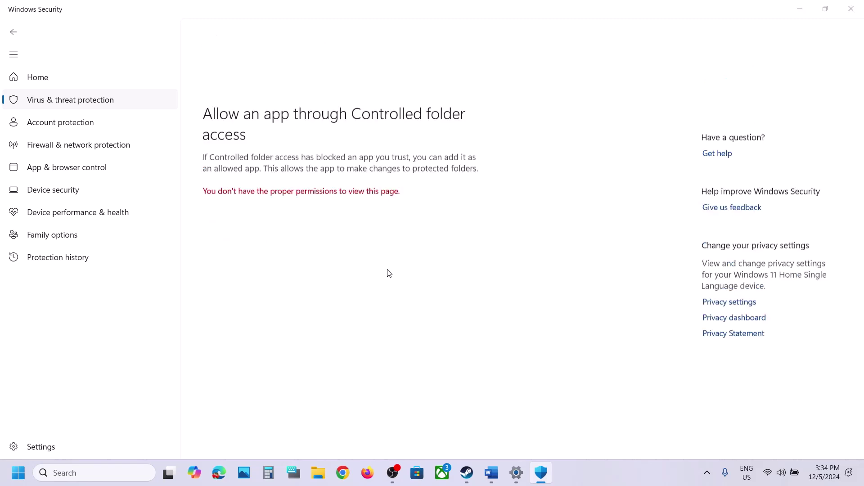
Step: Add DeltaForceClient from Steam's common\Delta Force\Game folder as an allowed app for Controlled folder access
scroll(303, 123, down, 2)
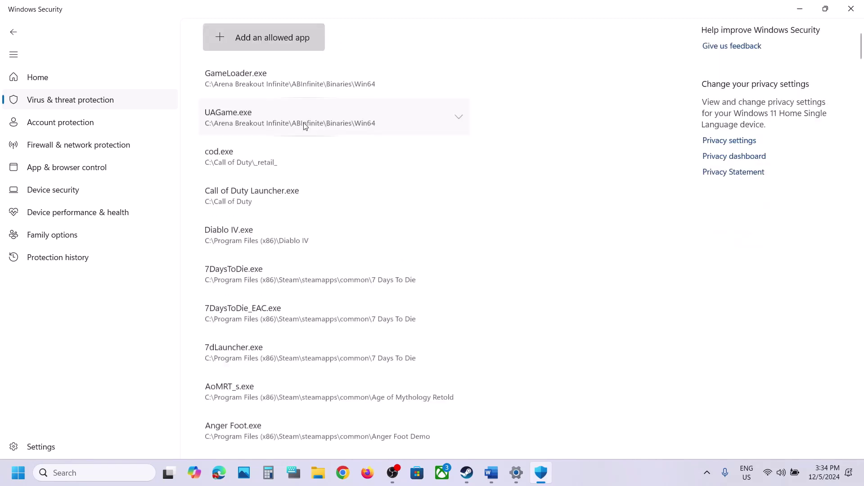
click(252, 45)
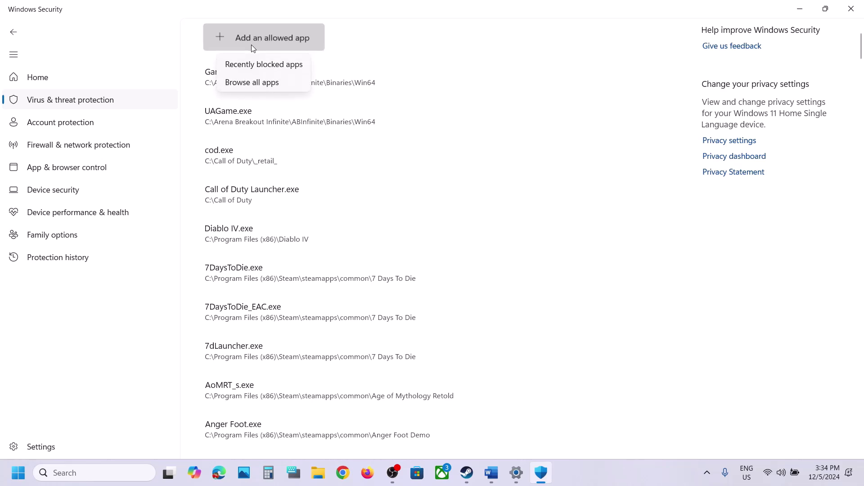
click(263, 82)
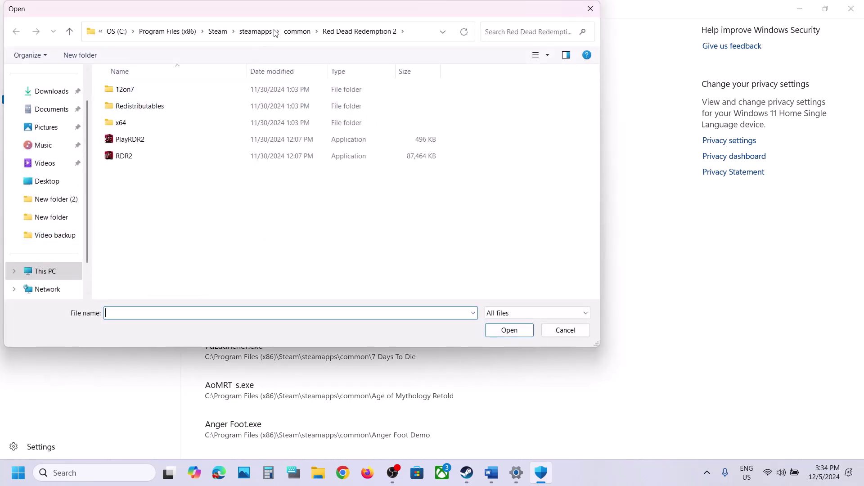
click(297, 31)
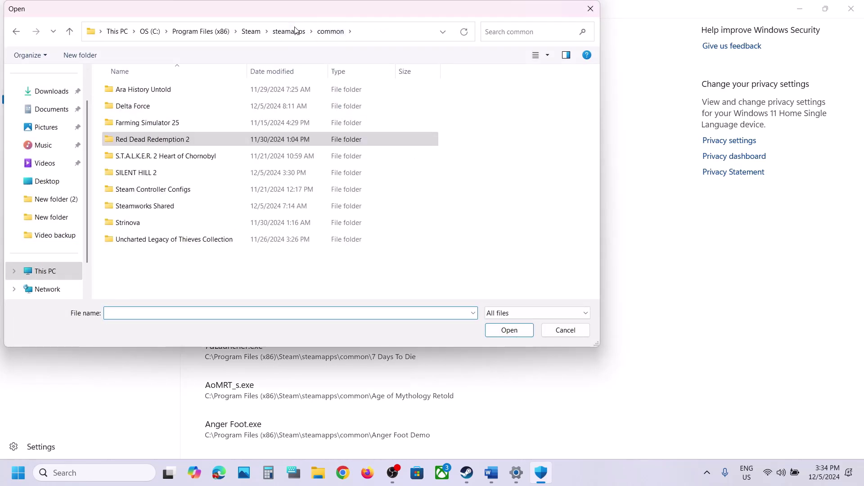
click(391, 34)
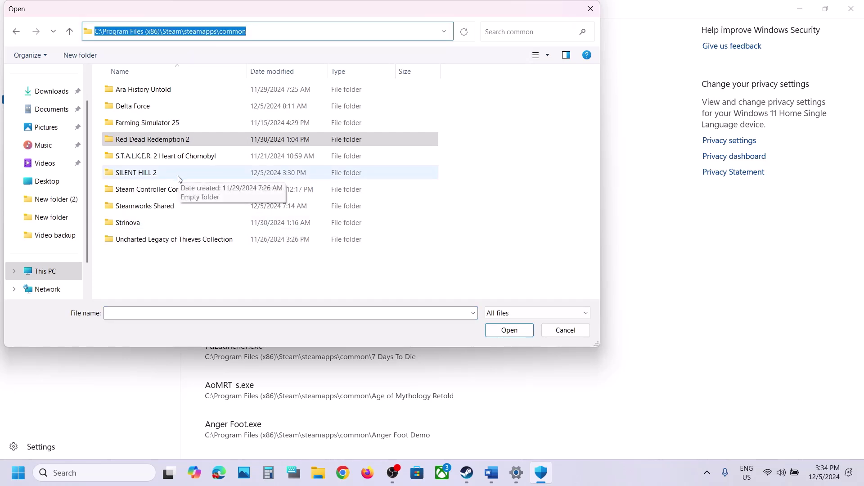
double_click(143, 107)
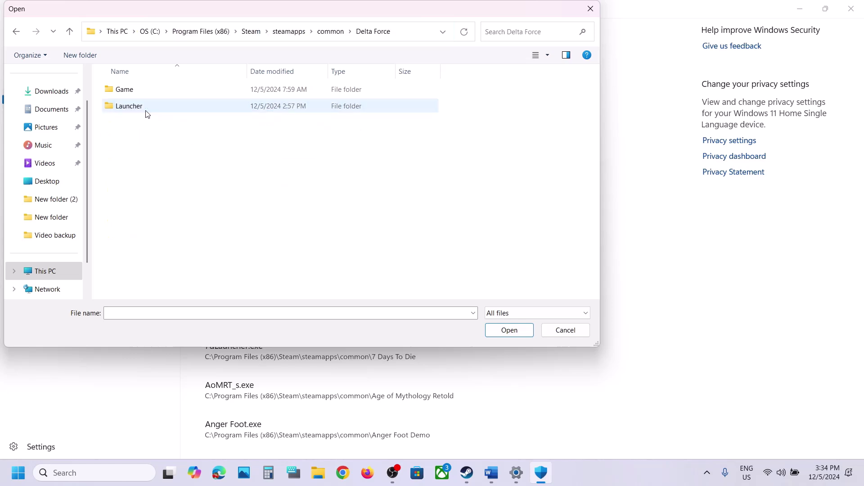
double_click(129, 93)
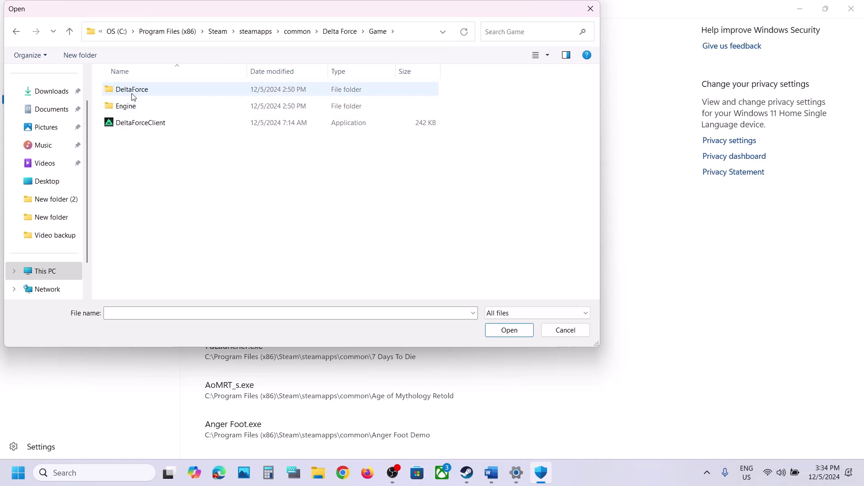
click(151, 124)
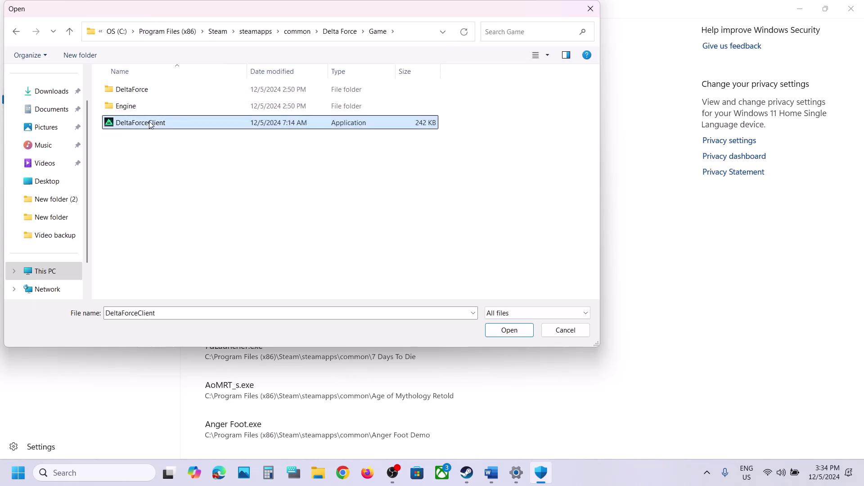
click(500, 331)
Step: Add DeltaForceClient-Win64-Shipping from the game's DeltaForce\Binaries\Win64 folder to the apps allowed through Controlled folder access
click(269, 39)
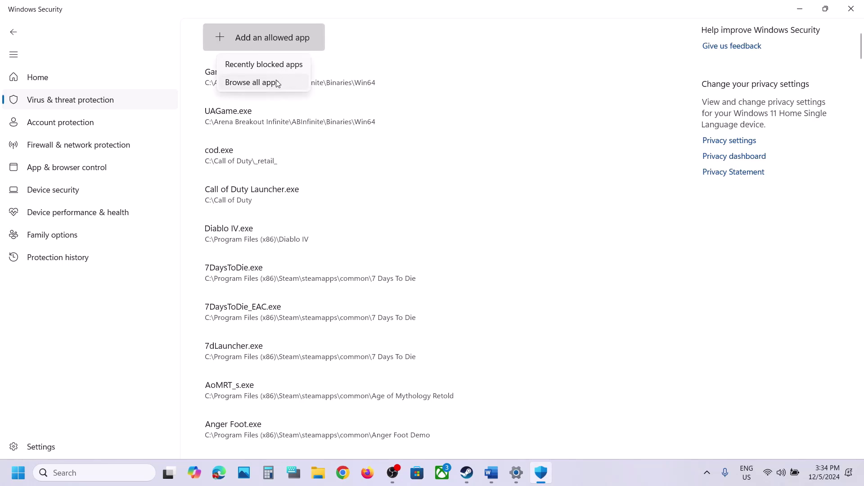
click(276, 82)
double_click(147, 90)
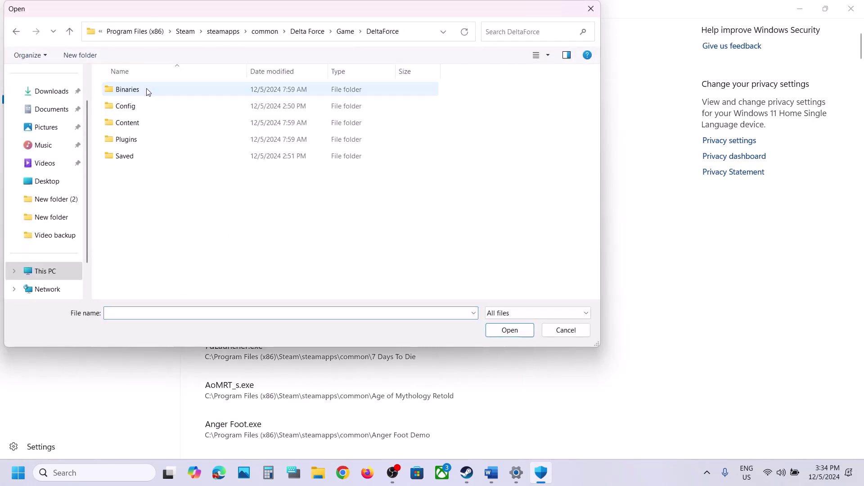
double_click(147, 89)
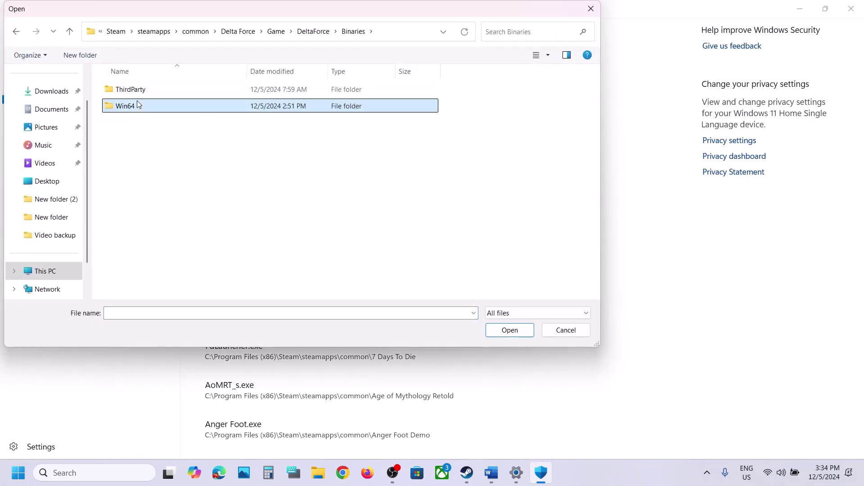
double_click(135, 106)
click(159, 256)
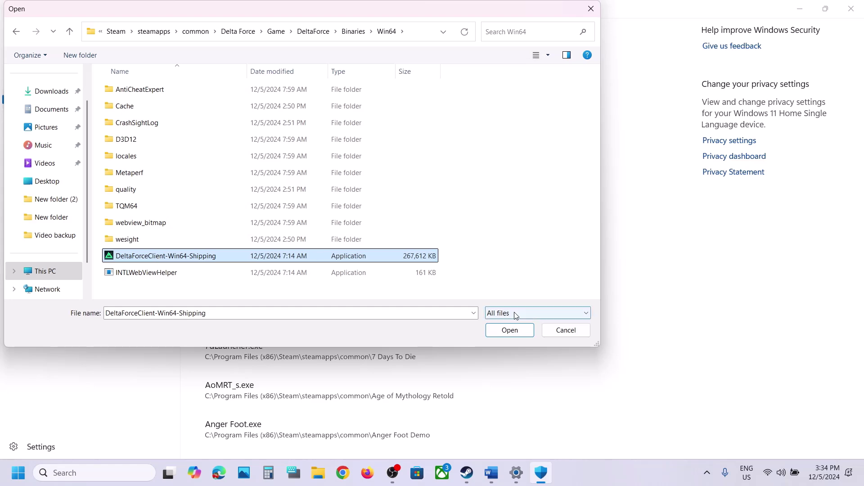
click(510, 330)
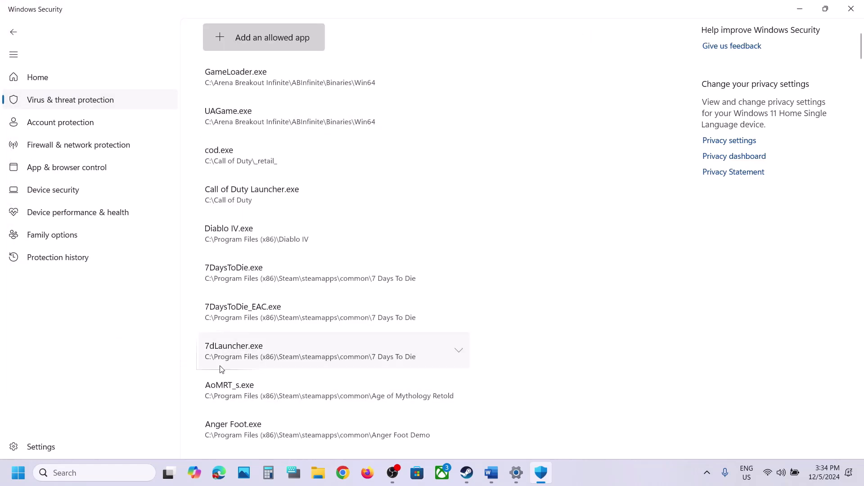
Step: Allow df_launcher from the Delta Force\Launcher folder through Controlled folder access
click(291, 32)
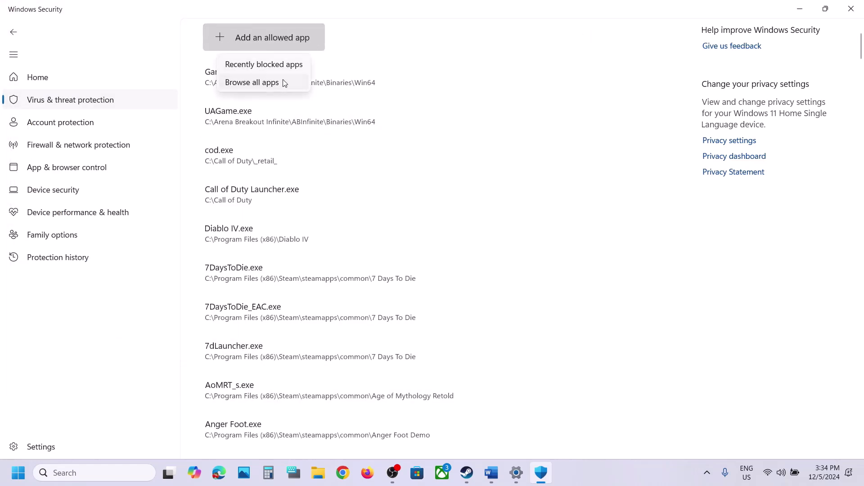
click(284, 82)
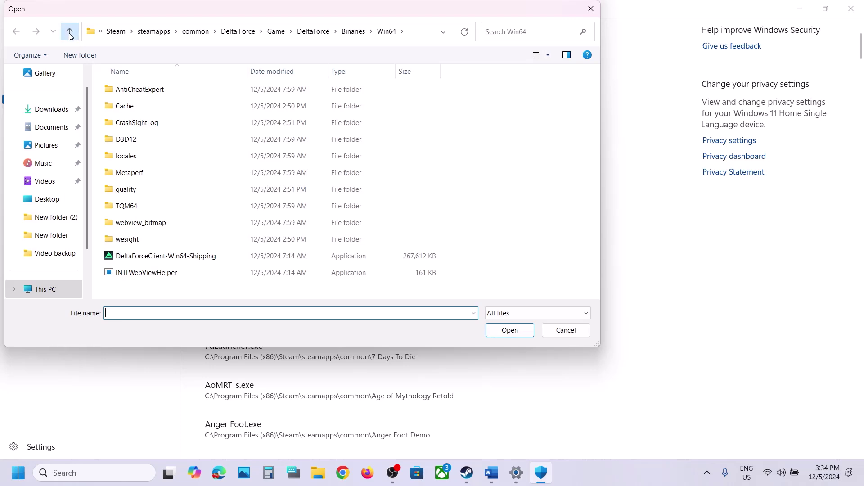
click(70, 35)
click(70, 34)
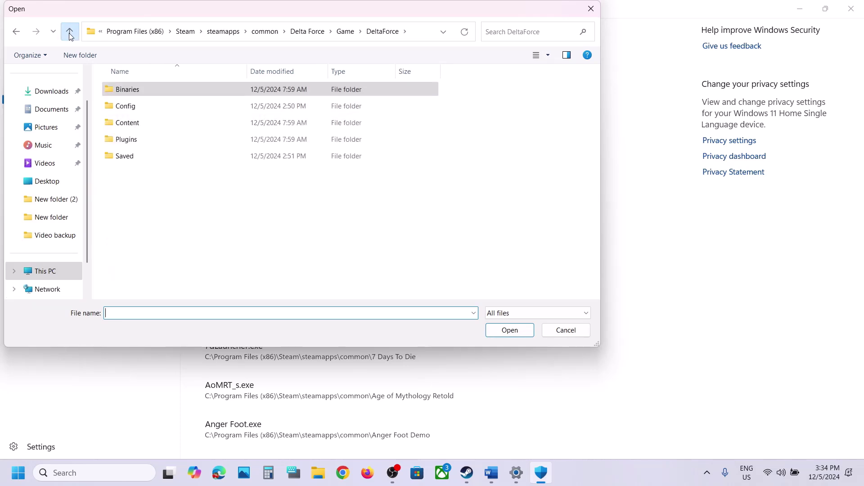
click(70, 34)
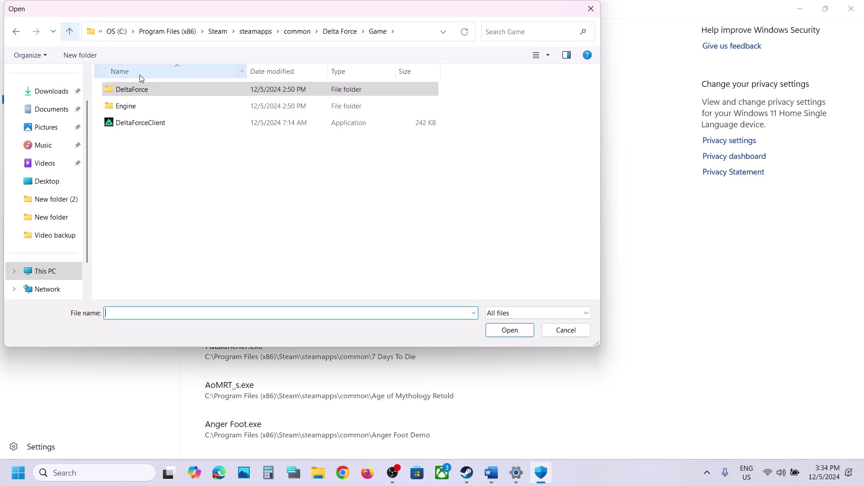
click(72, 35)
double_click(138, 107)
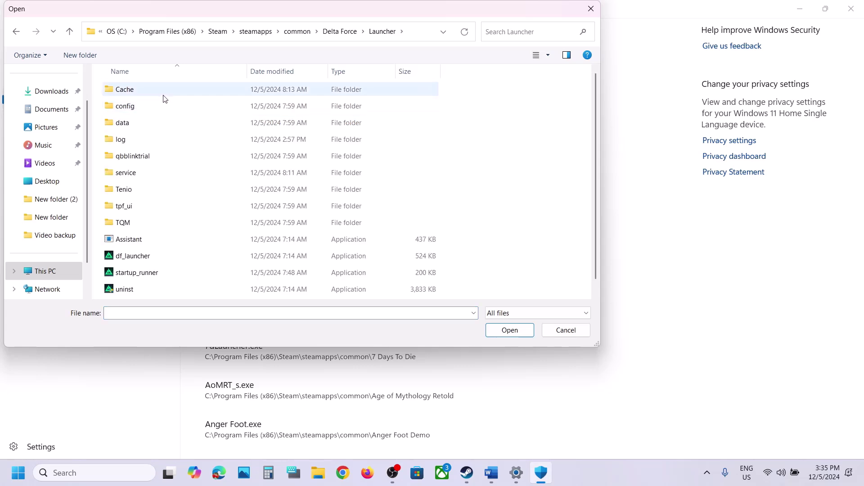
scroll(137, 197, down, 1)
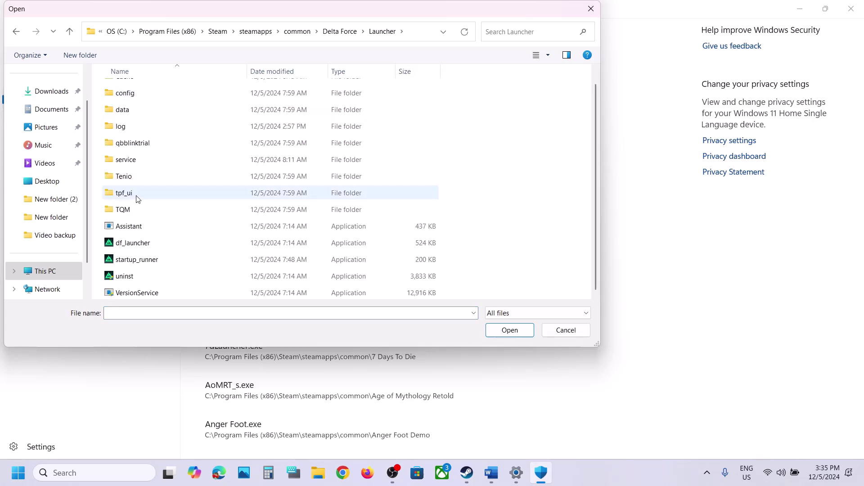
click(137, 244)
click(508, 329)
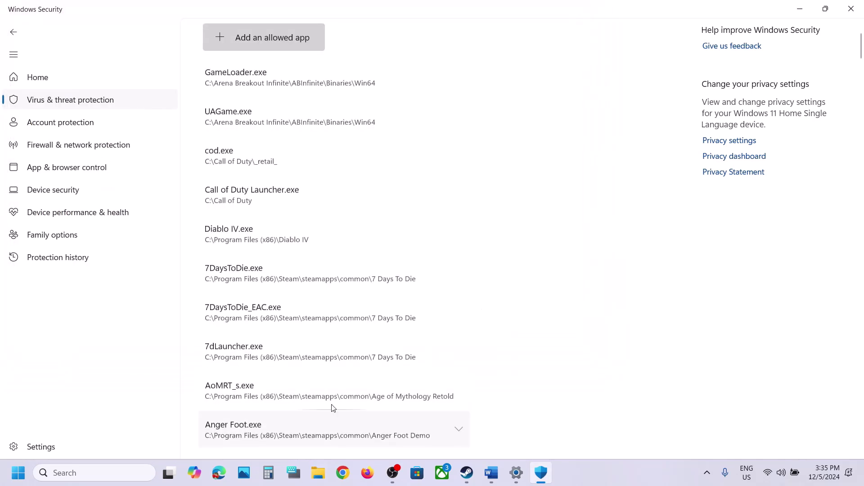
Step: Open Control Panel and go to the Windows Defender Firewall page for allowing apps or features
click(134, 473)
text(control)
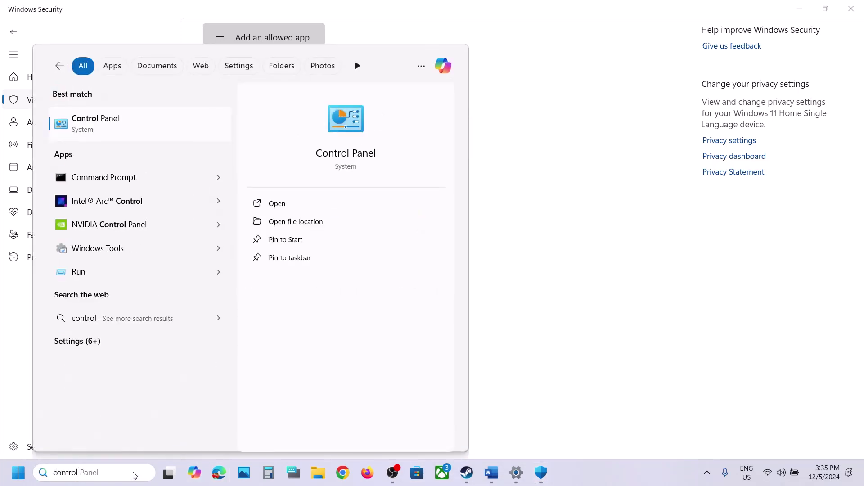
key(Return)
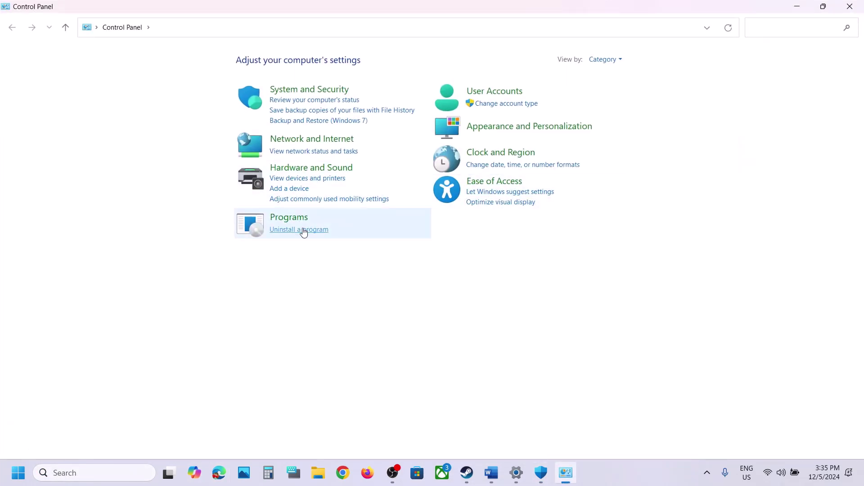
click(319, 92)
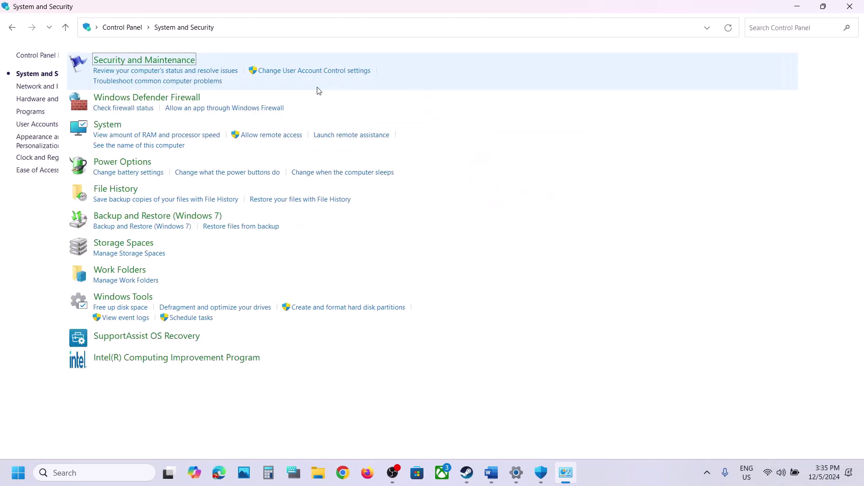
click(198, 100)
click(70, 88)
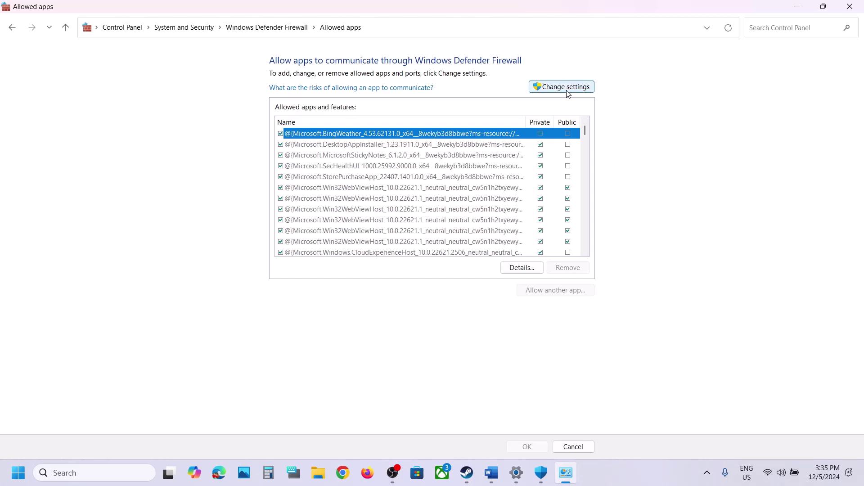
Step: Unlock the firewall's allowed apps settings and add DeltaForceClient from the Delta Force\Game folder
click(568, 92)
click(545, 293)
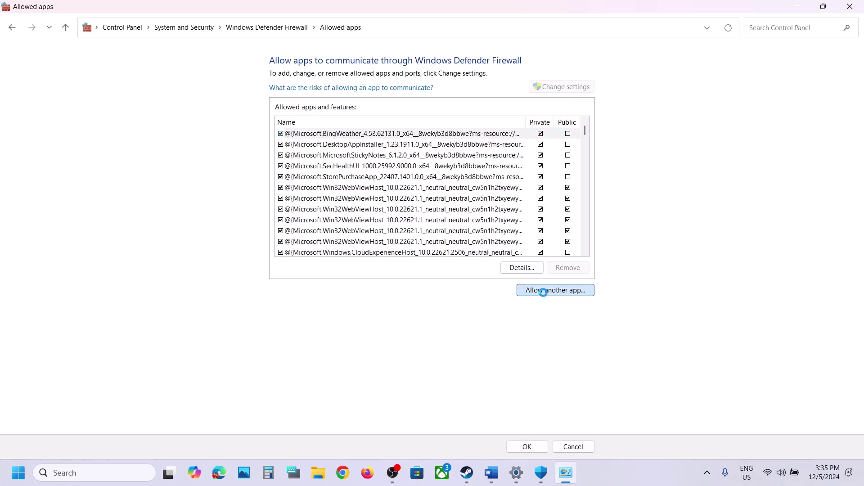
click(506, 289)
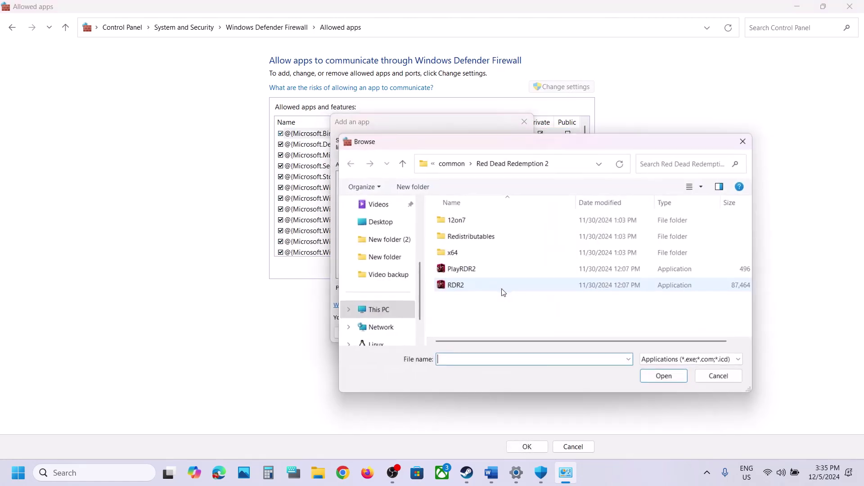
click(450, 162)
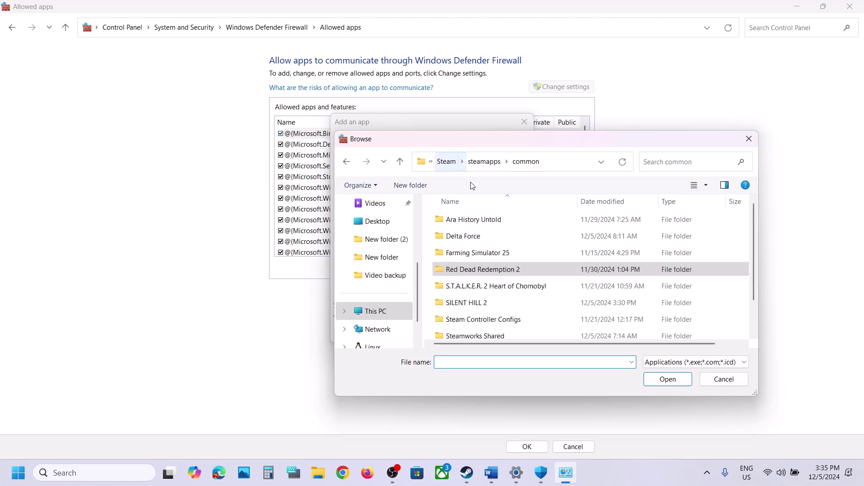
double_click(470, 236)
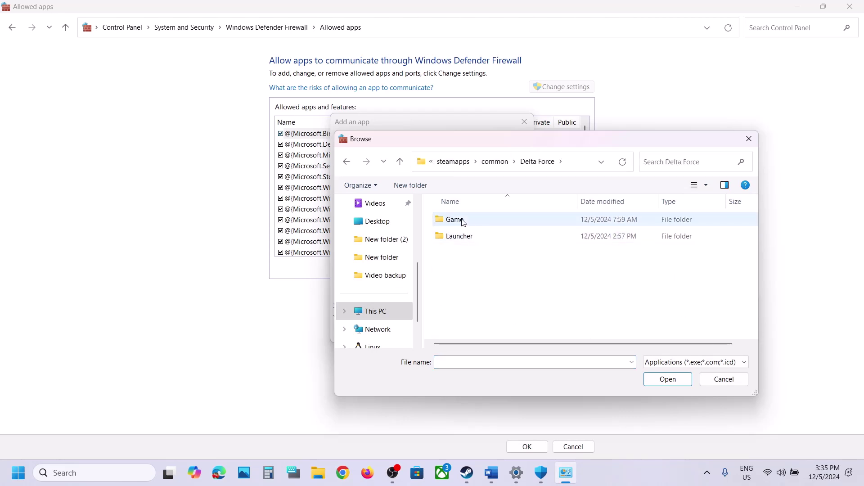
double_click(463, 220)
click(465, 254)
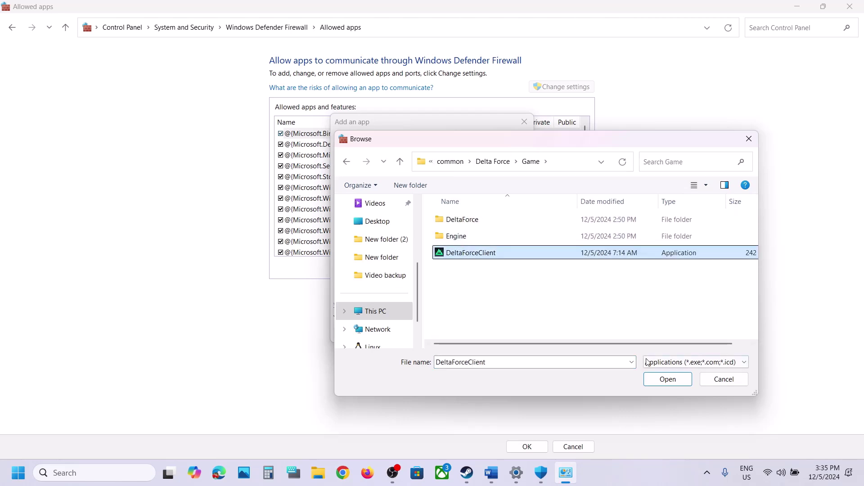
click(661, 381)
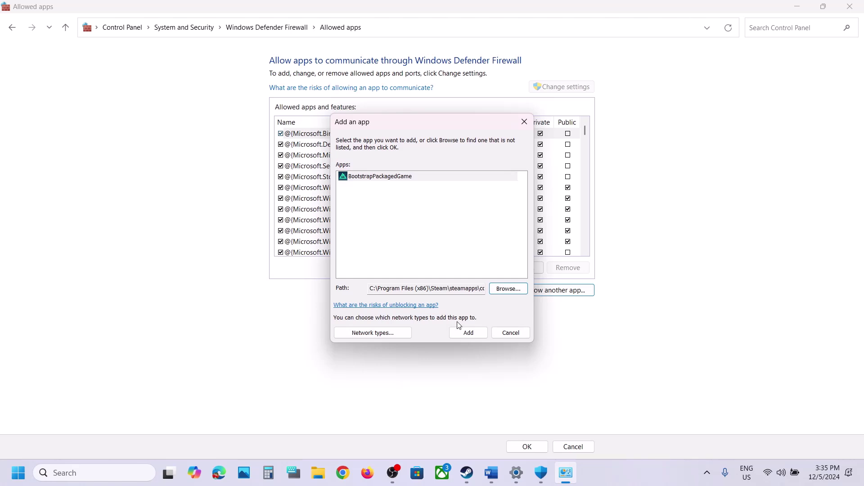
click(468, 334)
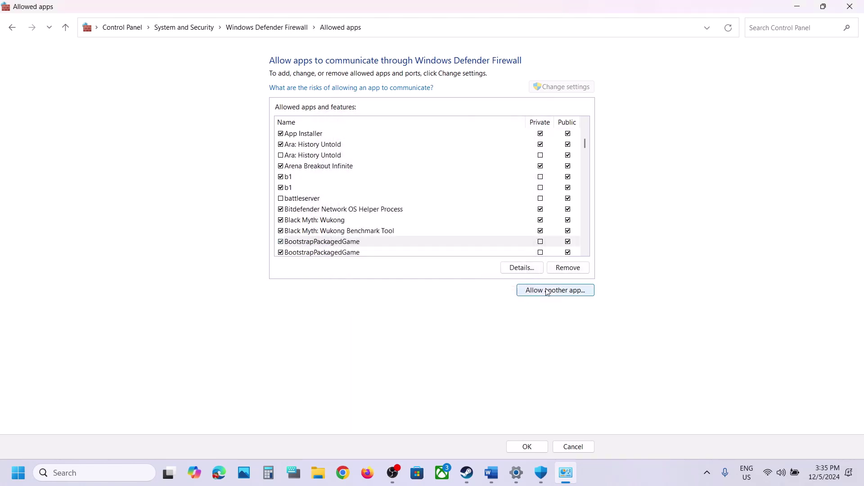
Step: Allow DeltaForceClient-Win64-Shipping from DeltaForce\Binaries\Win64 through the firewall, save the allowed apps list and close the open settings windows
click(540, 292)
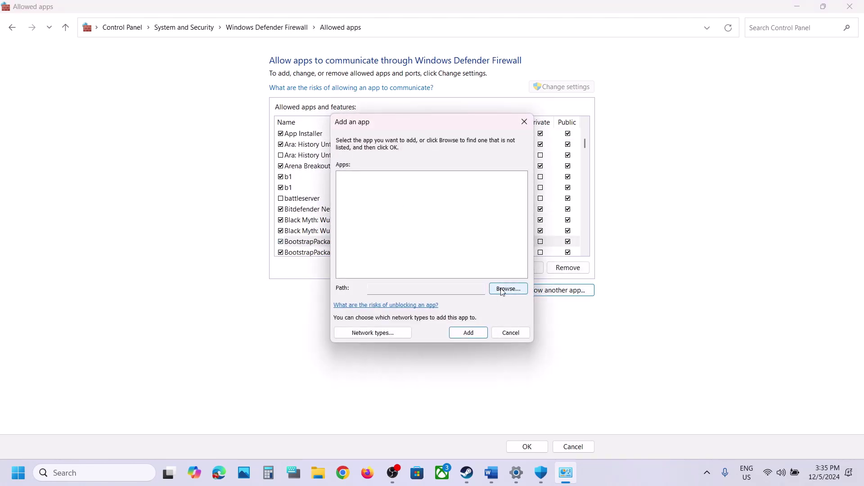
click(502, 291)
double_click(458, 220)
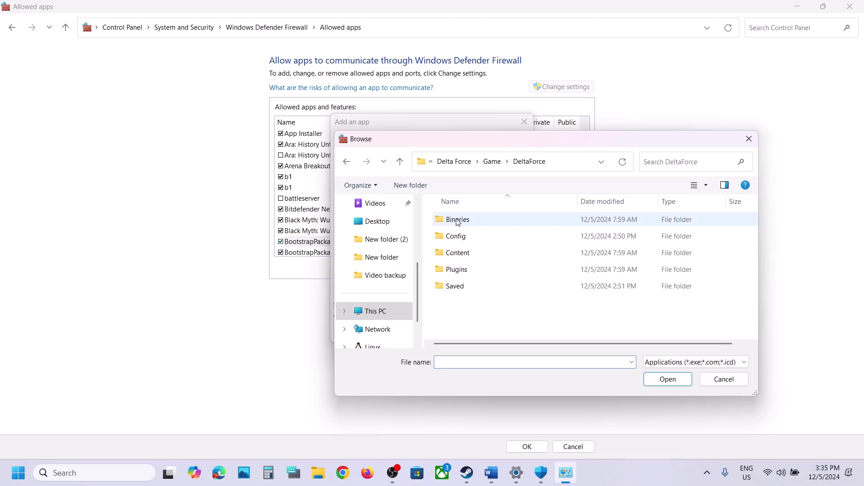
double_click(458, 220)
double_click(457, 237)
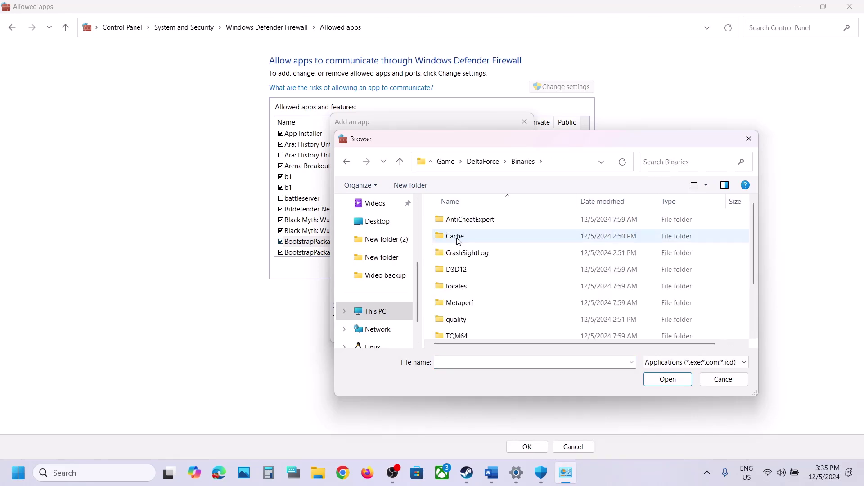
scroll(491, 274, down, 2)
click(482, 318)
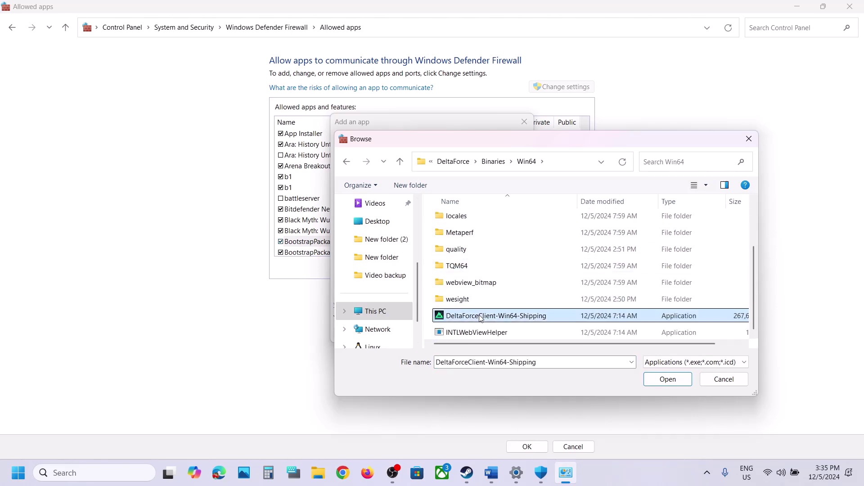
click(670, 381)
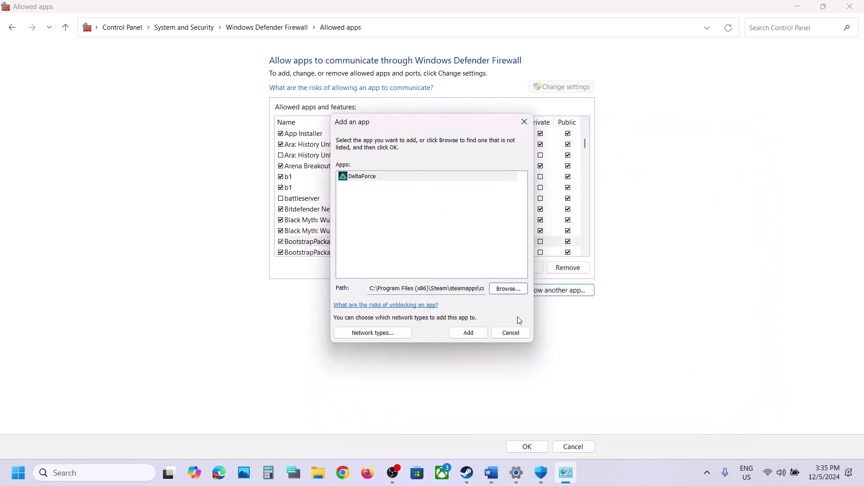
click(469, 334)
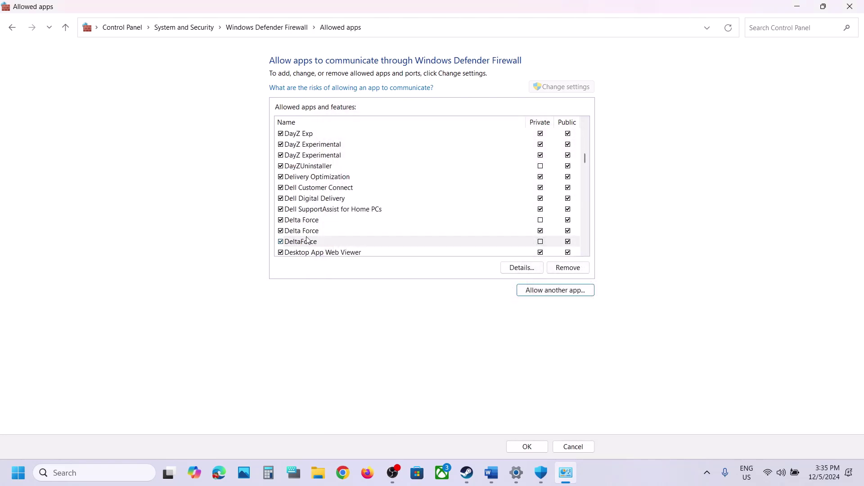
click(535, 449)
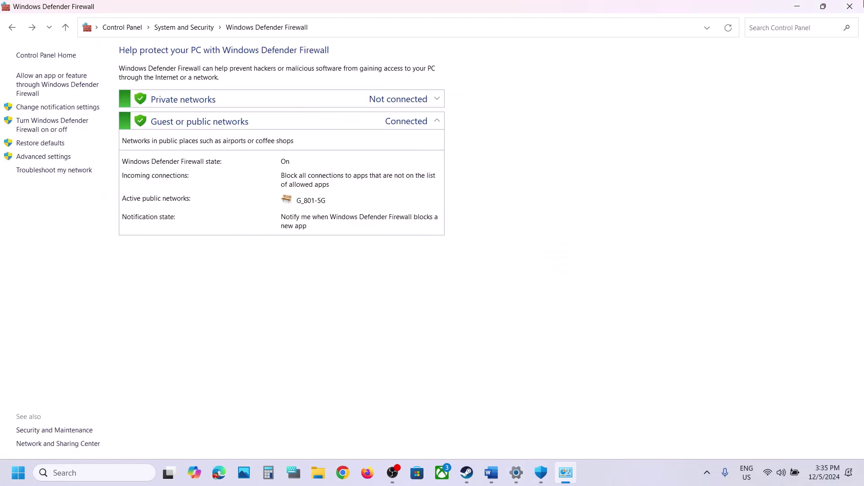
click(854, 6)
click(854, 5)
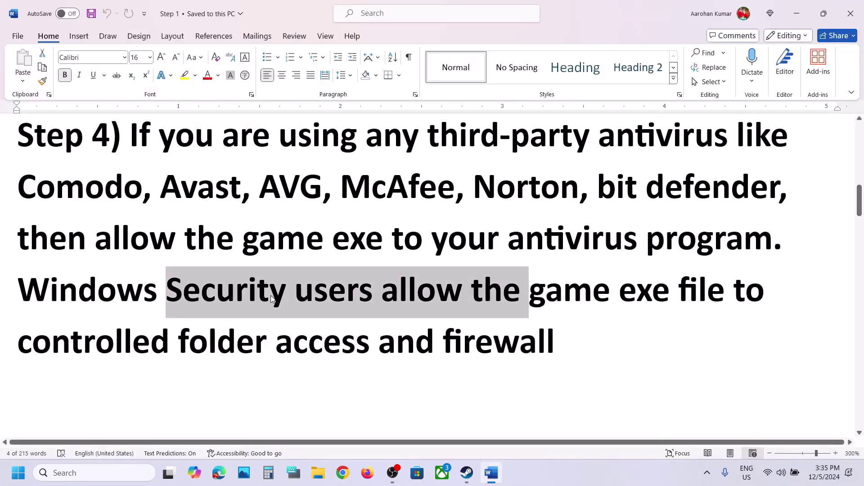
Step: Consult Step 5 of the guide about uninstalling AntiCheat Expert, and open Delta Force's local files folder from Steam
scroll(272, 299, down, 5)
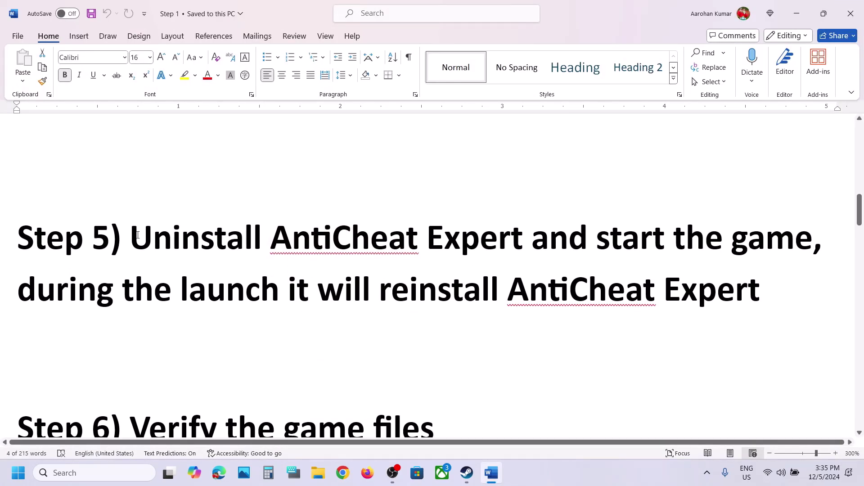
drag(137, 235, 465, 260)
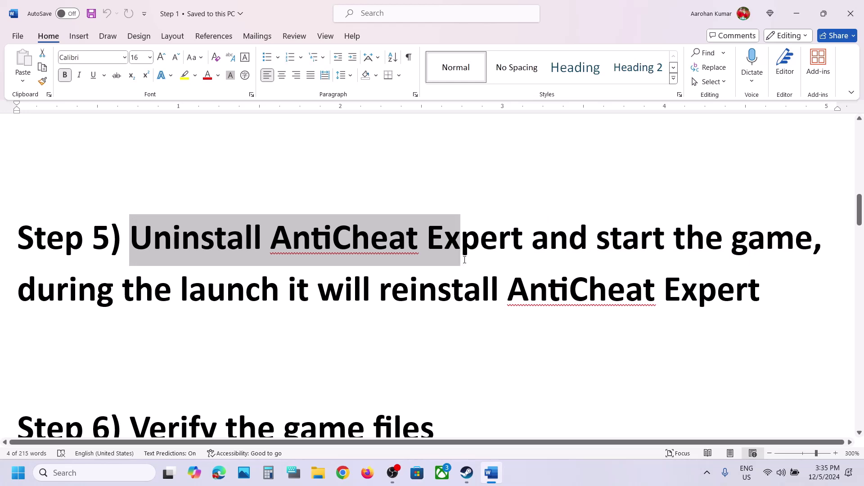
click(463, 260)
click(468, 477)
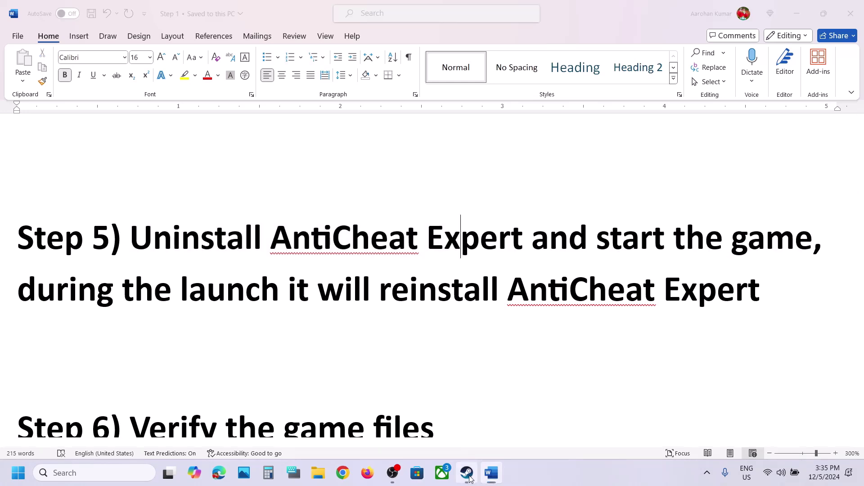
right_click(82, 272)
mouse_move(110, 325)
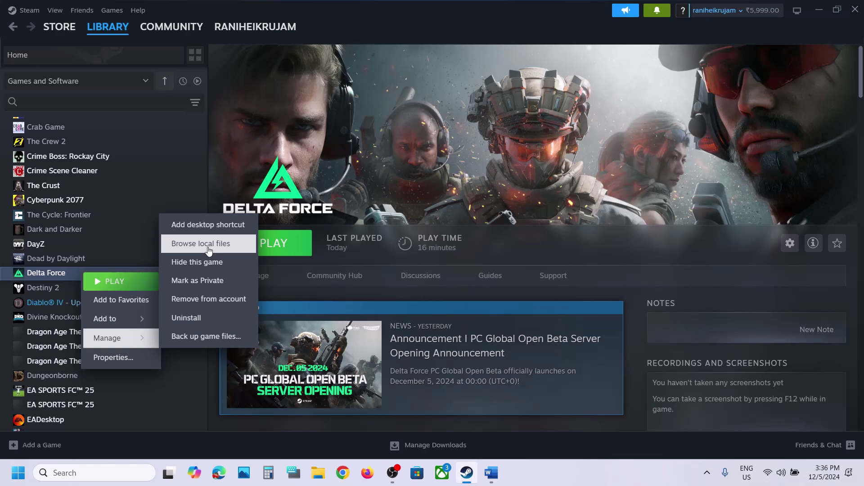
click(209, 246)
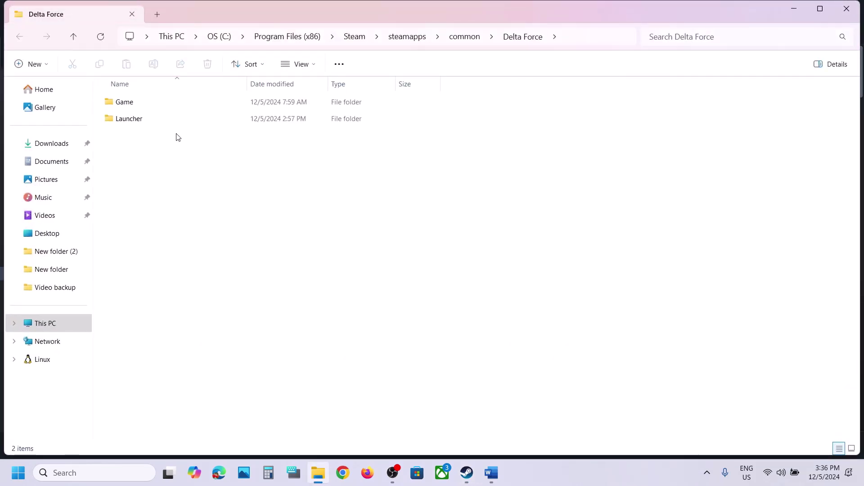
Step: Go to the AntiCheatExpert folder inside Game\DeltaForce\Binaries\Win64
double_click(131, 103)
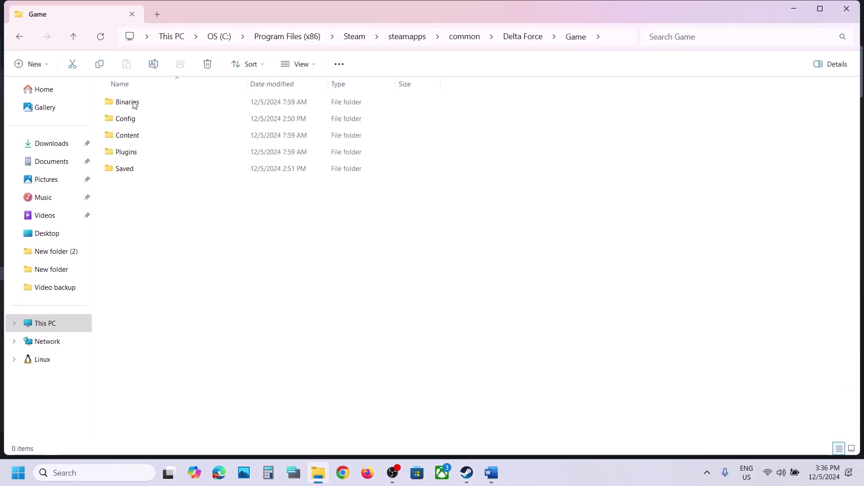
double_click(134, 104)
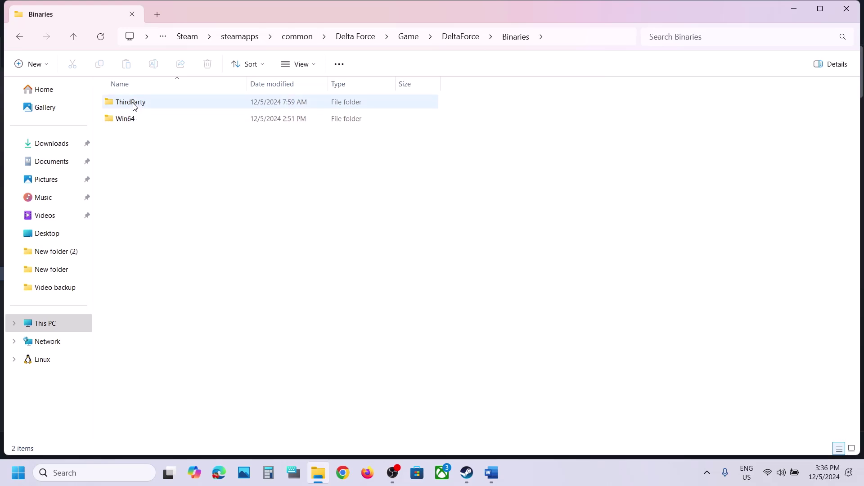
double_click(134, 104)
click(73, 36)
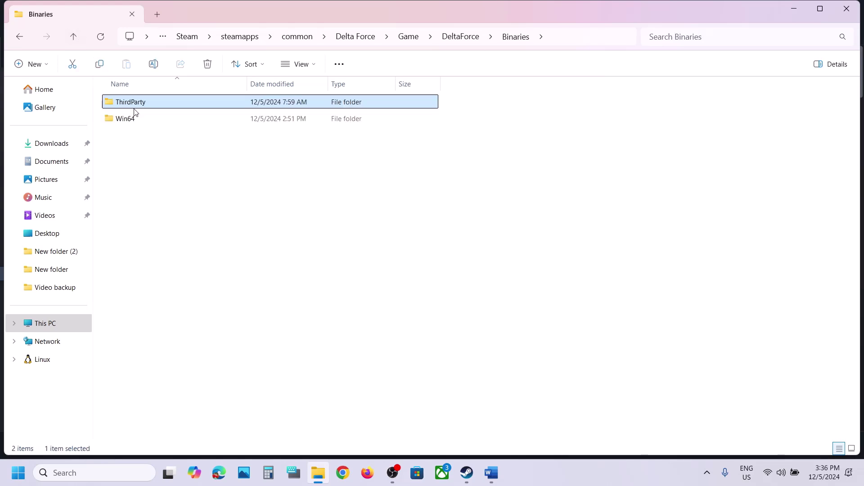
double_click(130, 118)
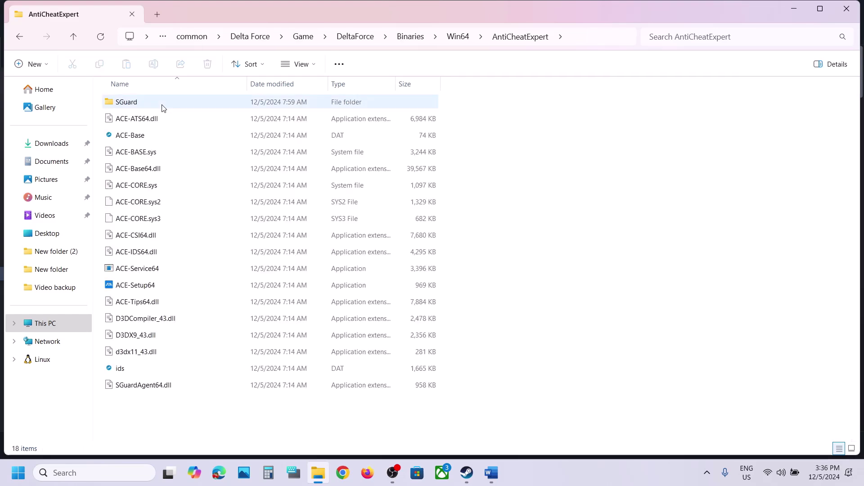
Step: Run ACE-Setup64 to uninstall AntiCheatExpert, including the final residual file removal
click(138, 284)
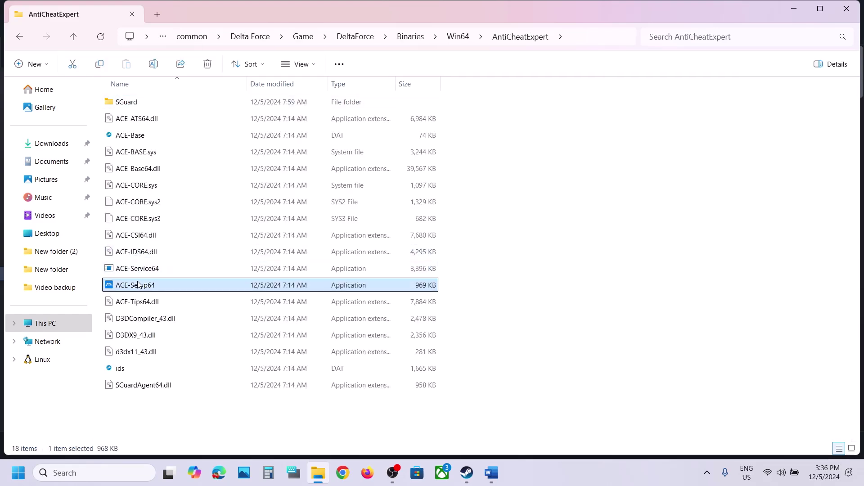
double_click(167, 287)
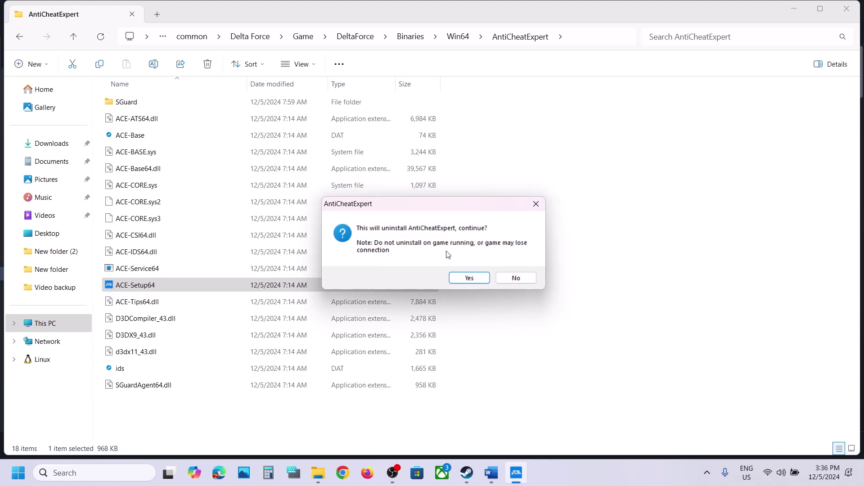
click(465, 279)
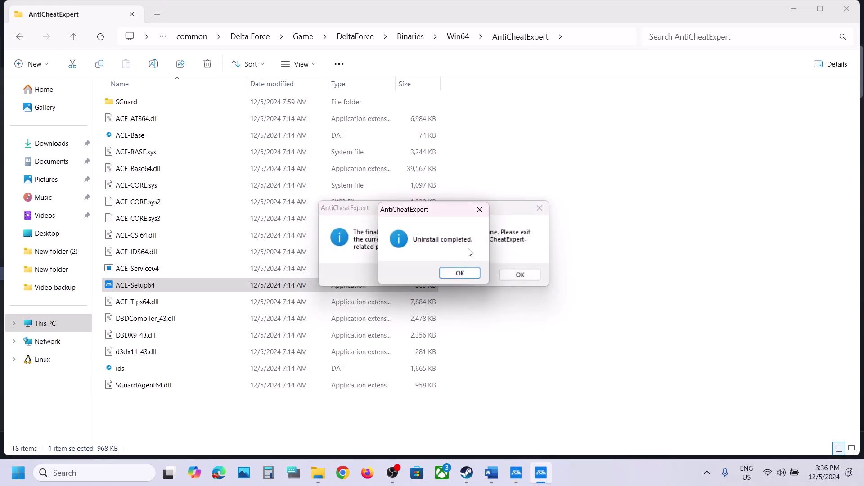
click(462, 273)
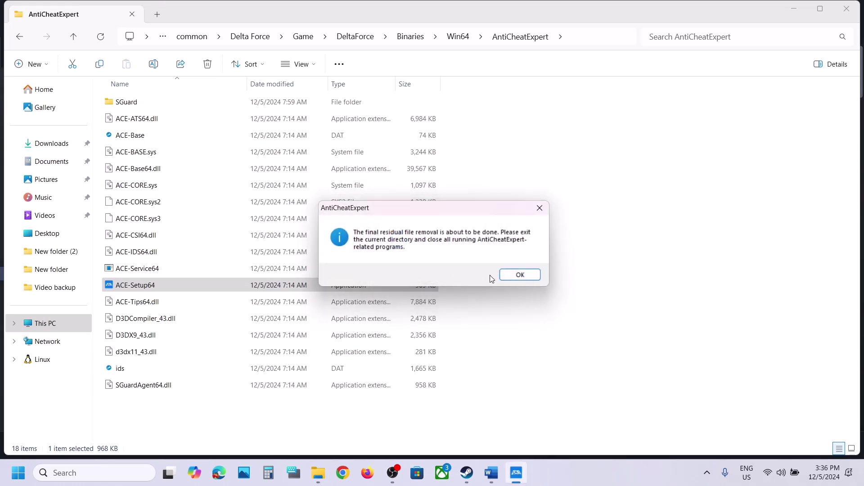
click(511, 275)
Step: Start Delta Force from the Steam library, retry the launcher login and launch the game so it reinstalls AntiCheat Expert
click(466, 480)
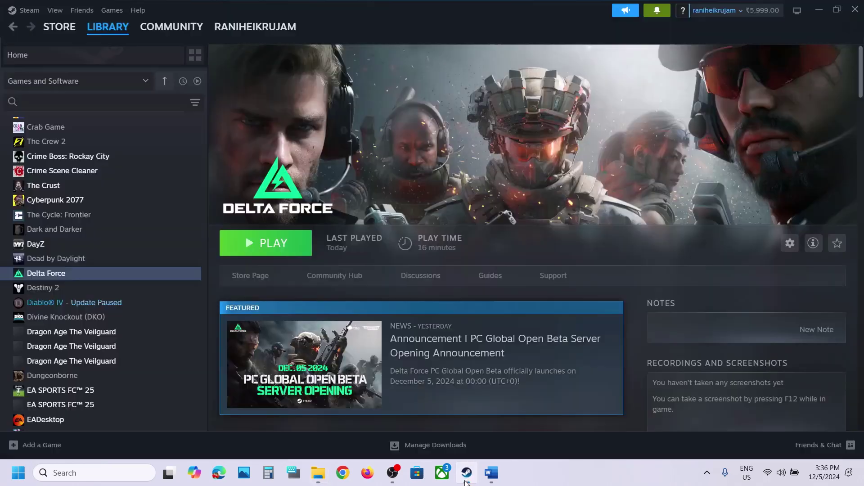
click(286, 245)
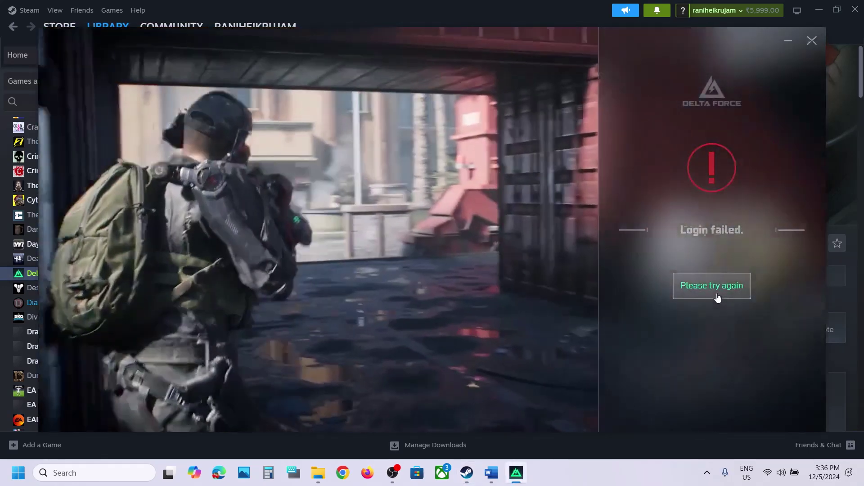
click(717, 294)
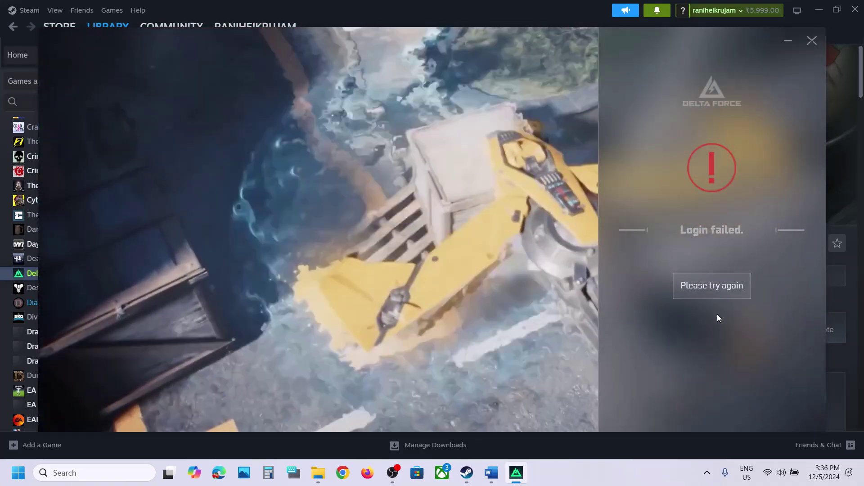
click(712, 284)
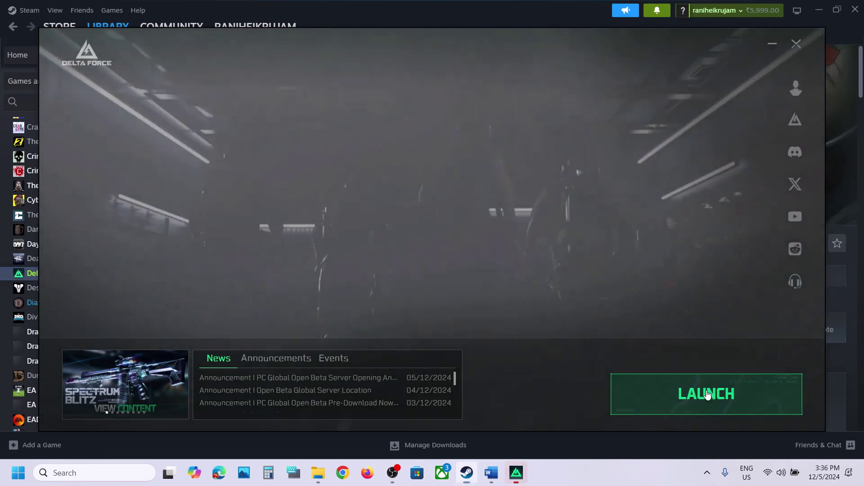
click(706, 391)
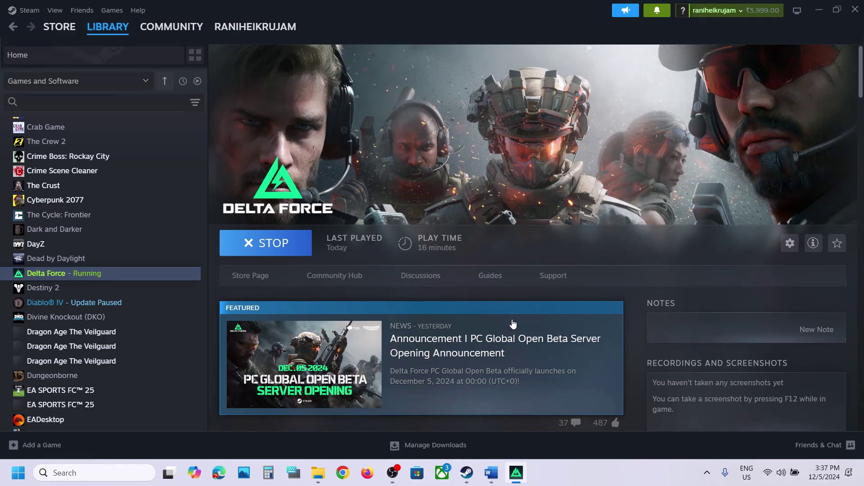
Step: Bring up the running Delta Force game and close it, cancelling the Windows shutdown dialog
click(516, 474)
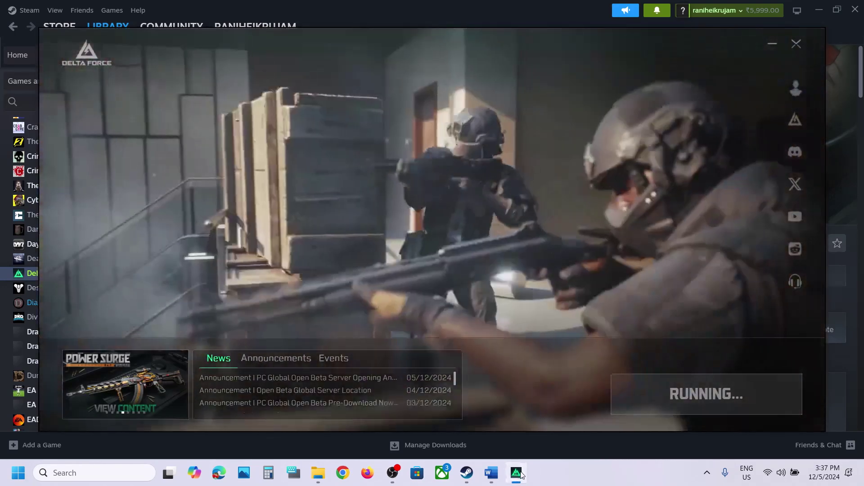
click(518, 474)
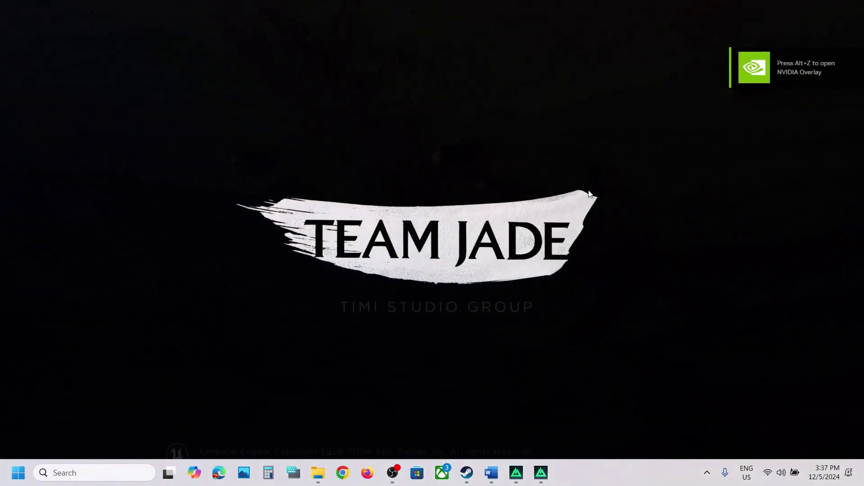
key(alt+F4)
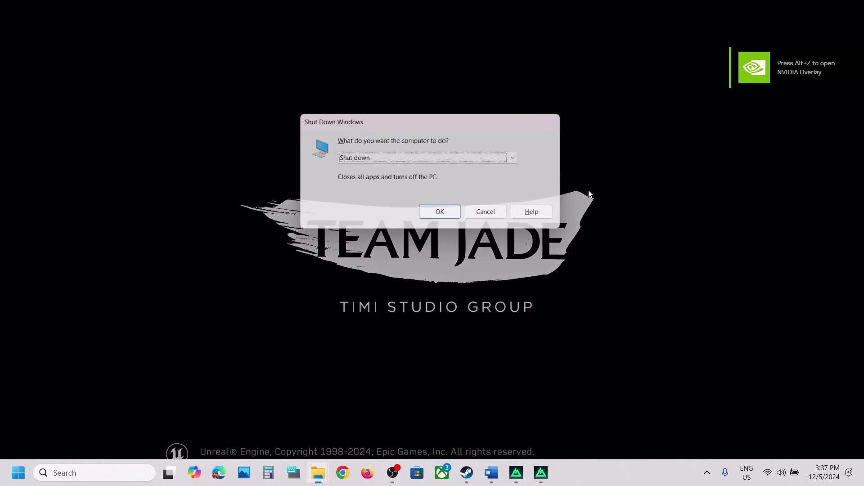
click(490, 212)
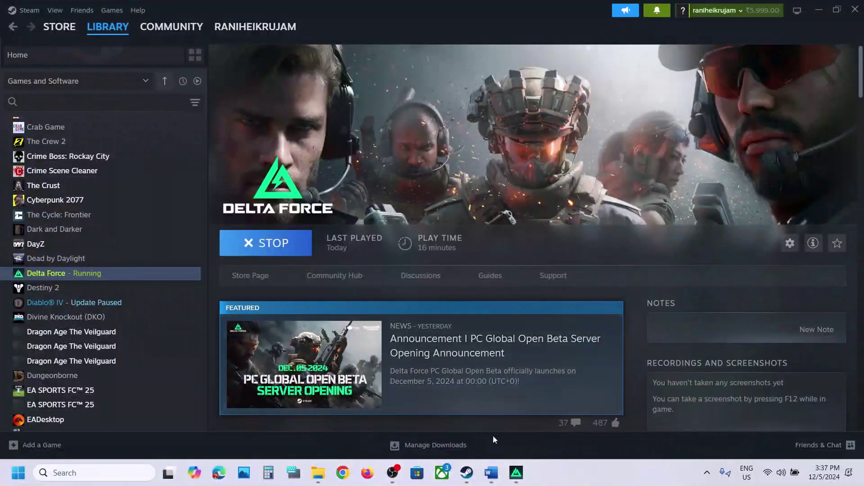
Step: Switch to the Word guide and go to Step 6 on verifying the game files
click(491, 472)
scroll(302, 293, down, 3)
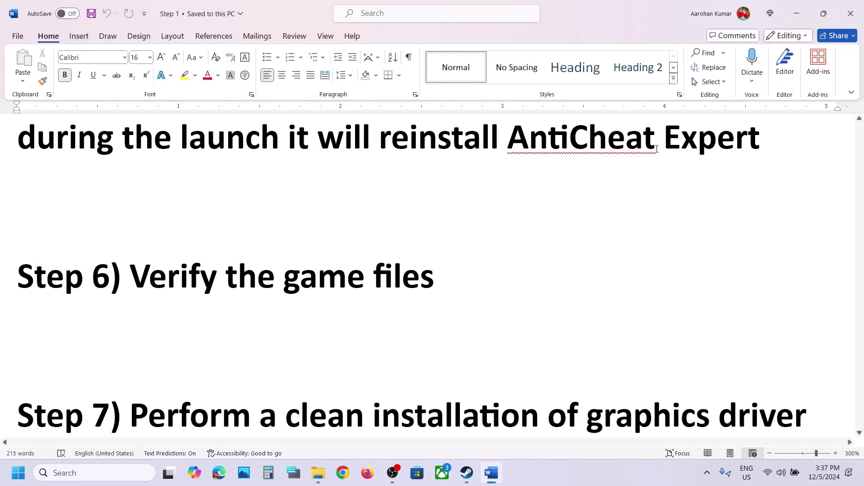
drag(236, 282, 403, 289)
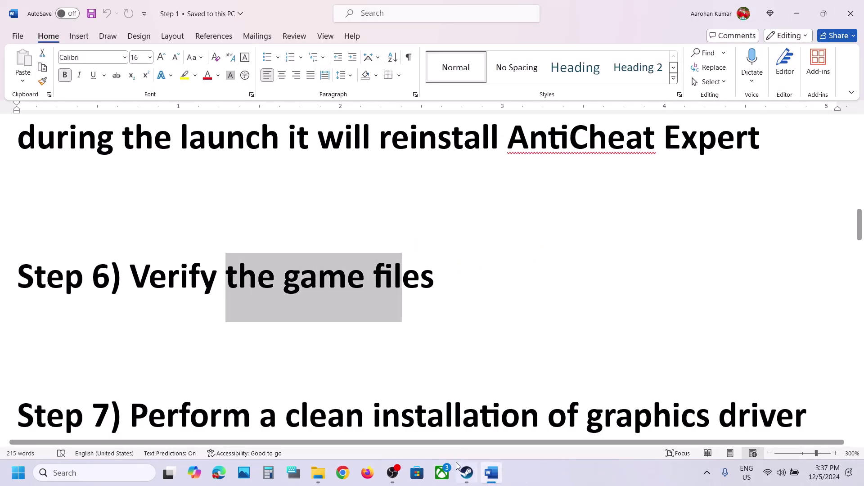
Step: Switch to Steam and view Delta Force's installed files properties containing the integrity verification option, leaving the properties window afterward
click(466, 473)
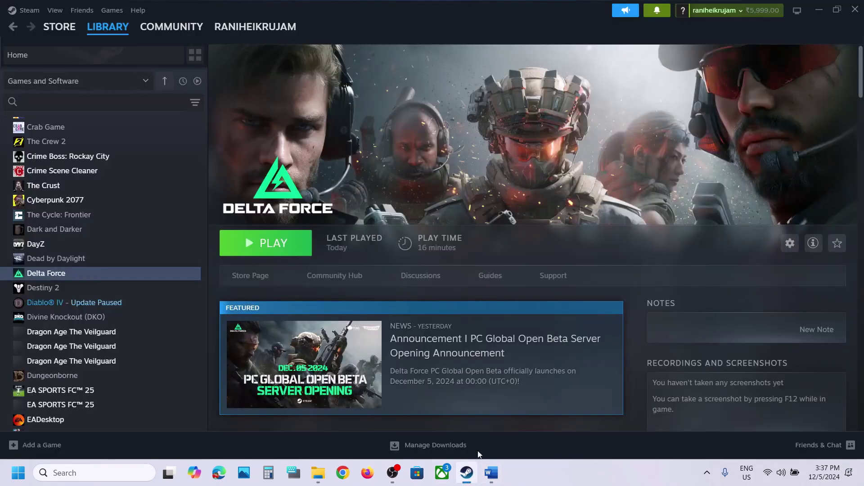
right_click(88, 275)
click(130, 362)
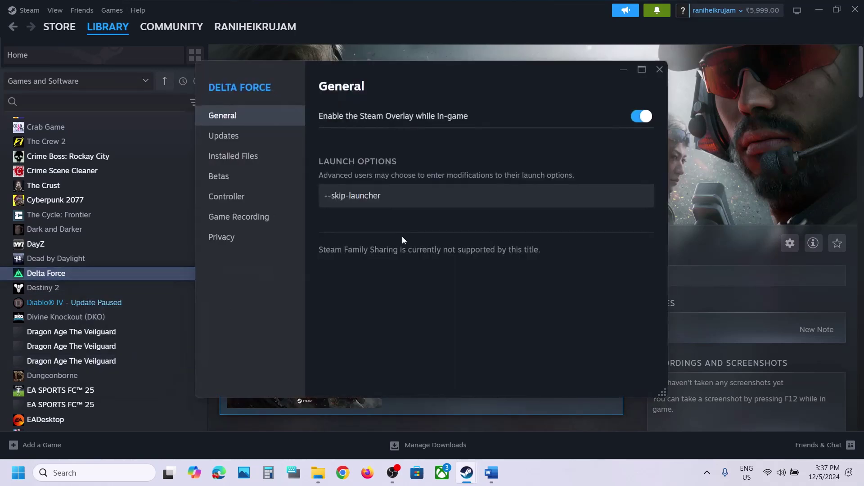
click(244, 157)
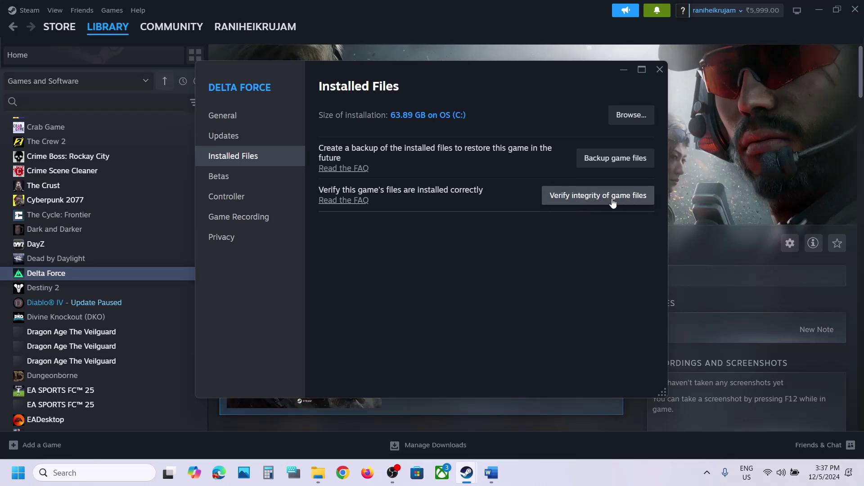
click(703, 199)
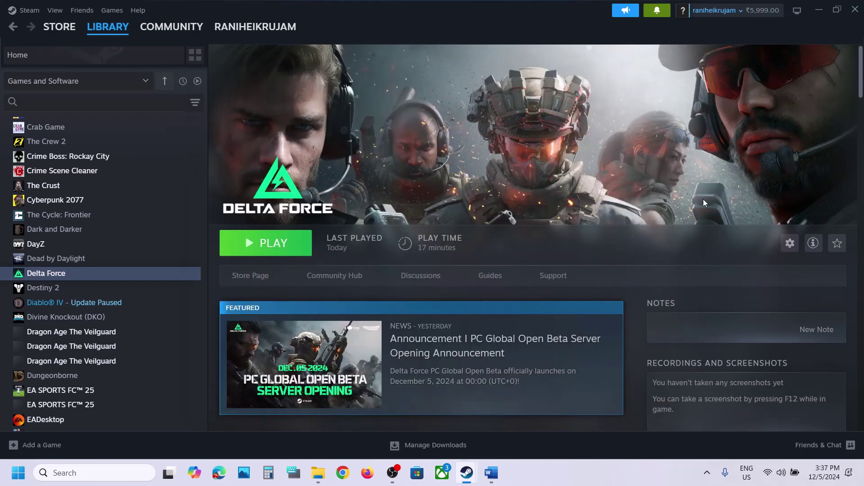
Step: Return to the Word guide and review Step 7 on a clean graphics driver installation, including its NVIDIA and AMD links
click(492, 473)
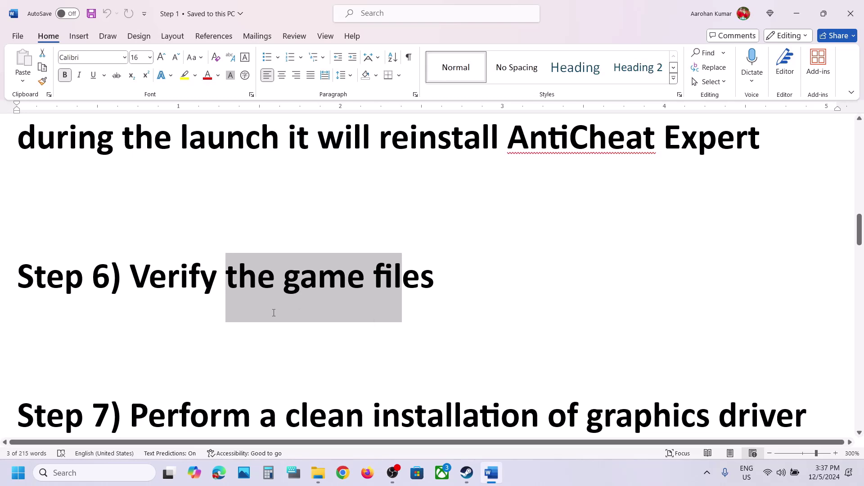
scroll(274, 313, down, 5)
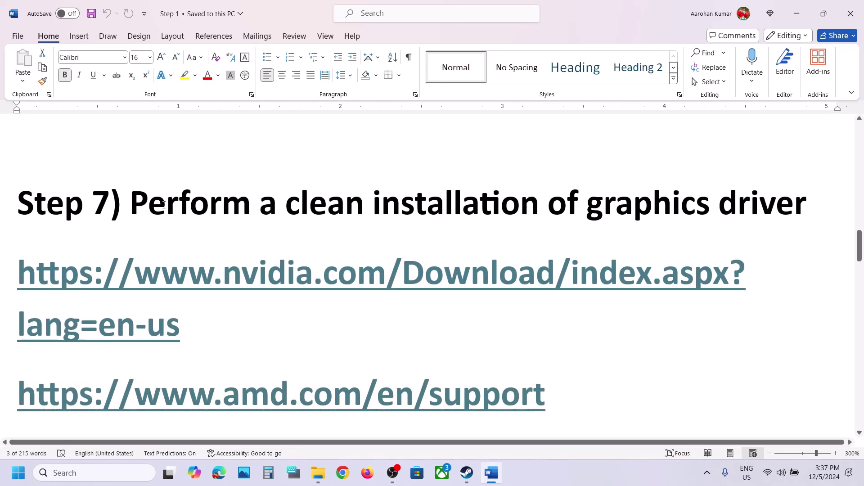
drag(164, 205, 583, 207)
triple_click(202, 320)
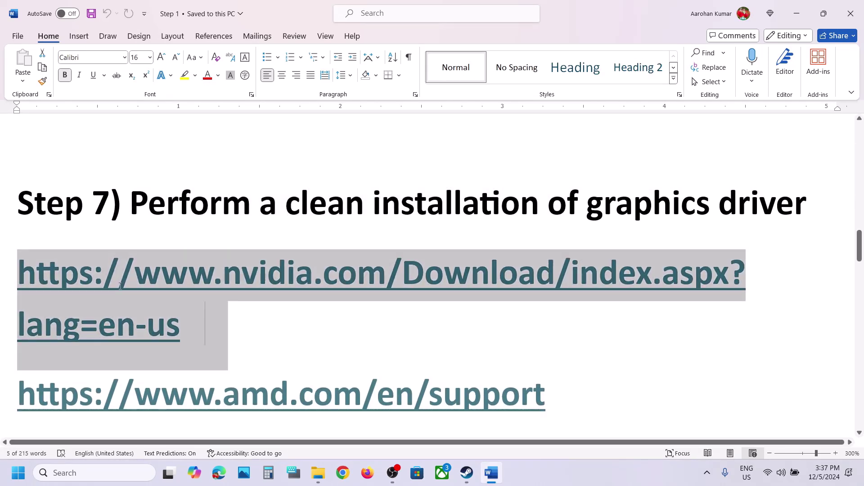
triple_click(281, 384)
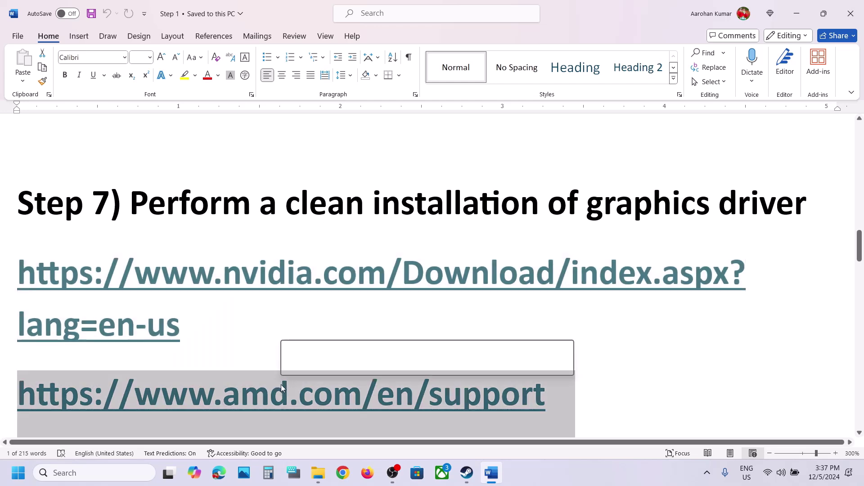
scroll(281, 385, down, 3)
scroll(349, 337, up, 1)
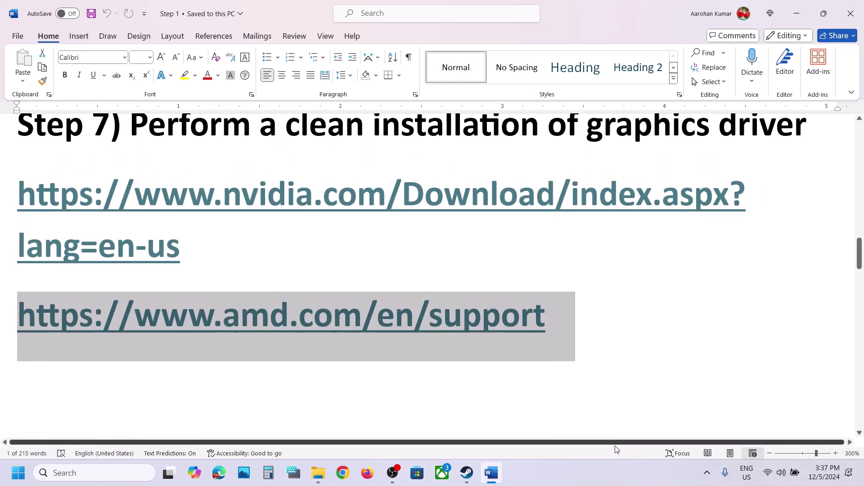
Step: On NVIDIA's driver page in Chrome, select Windows 11 and search for the GeForce RTX 3050 Laptop GPU driver
click(589, 480)
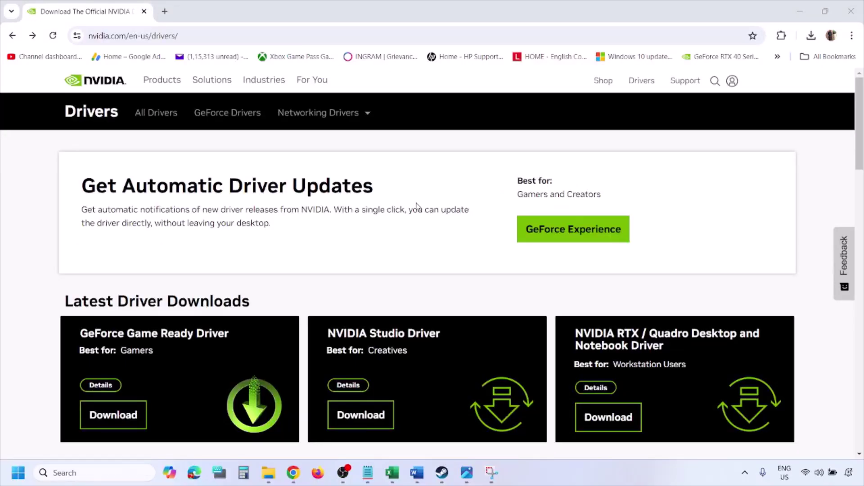
scroll(201, 275, down, 9)
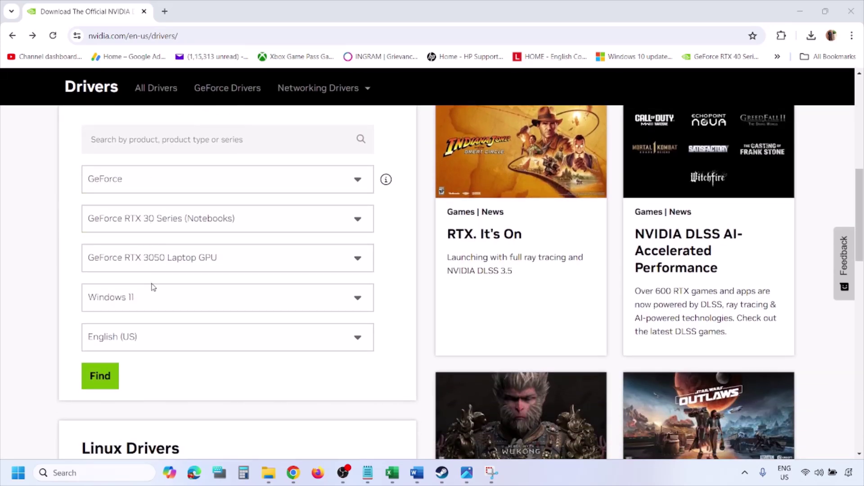
click(143, 301)
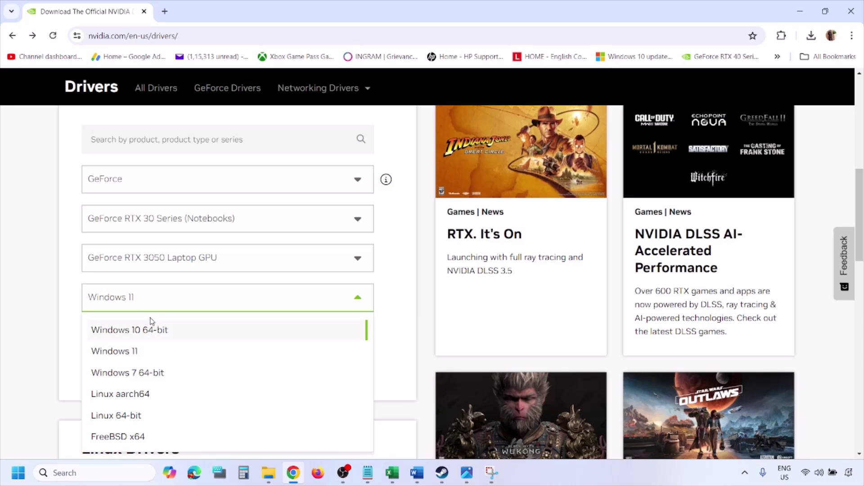
click(126, 354)
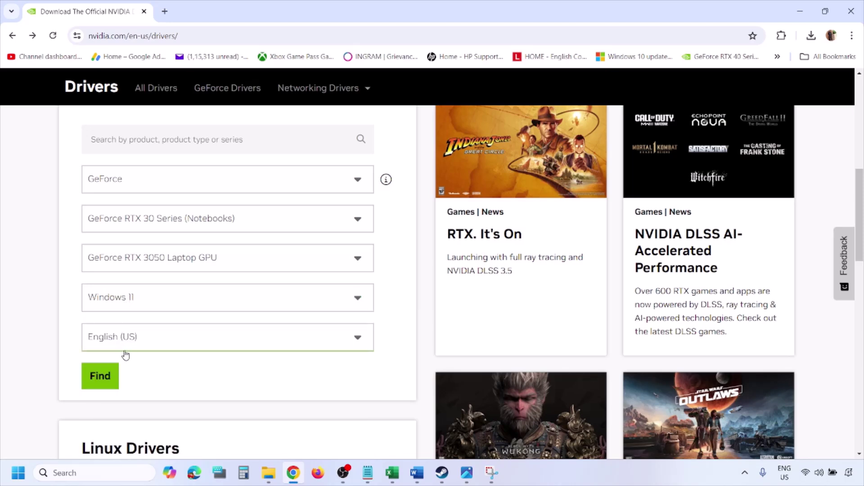
click(104, 380)
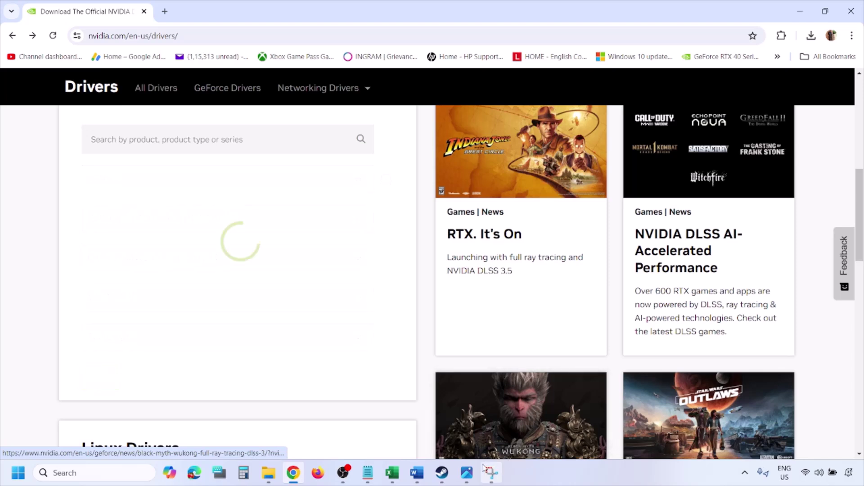
Step: Review the NVIDIA driver download and clean installation screenshots 1.png to 5.png in Photos, and open the Windows power options
click(467, 474)
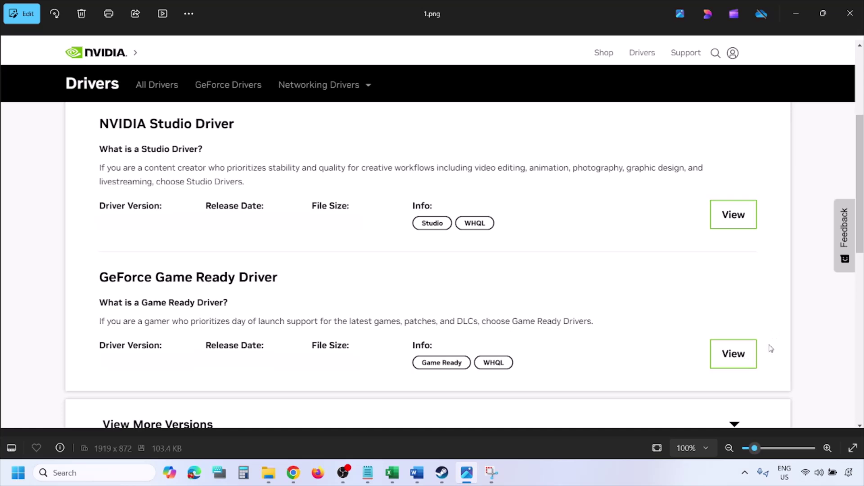
key(Right)
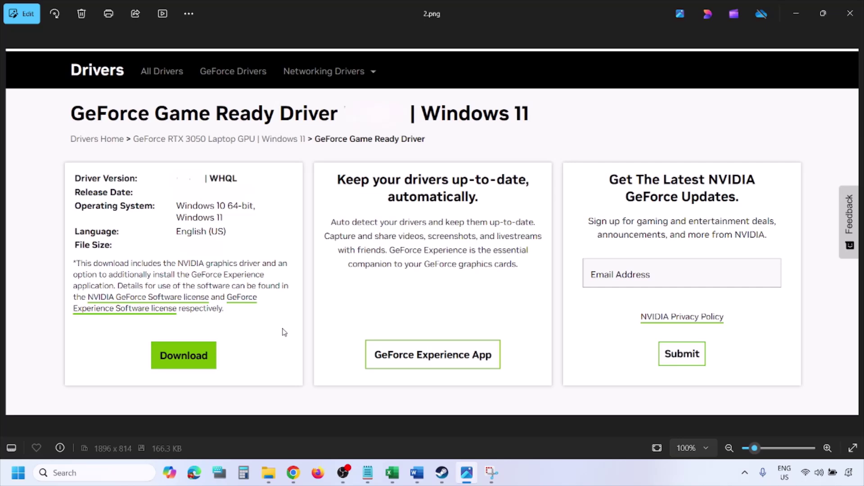
key(Right)
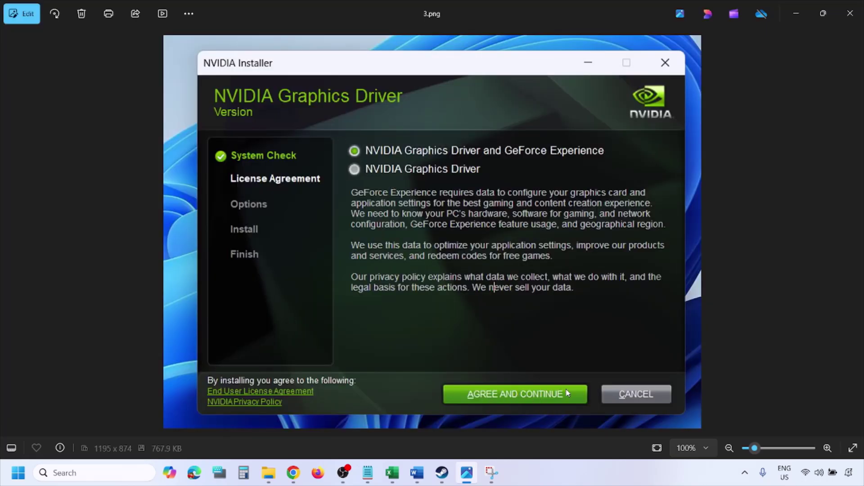
key(Right)
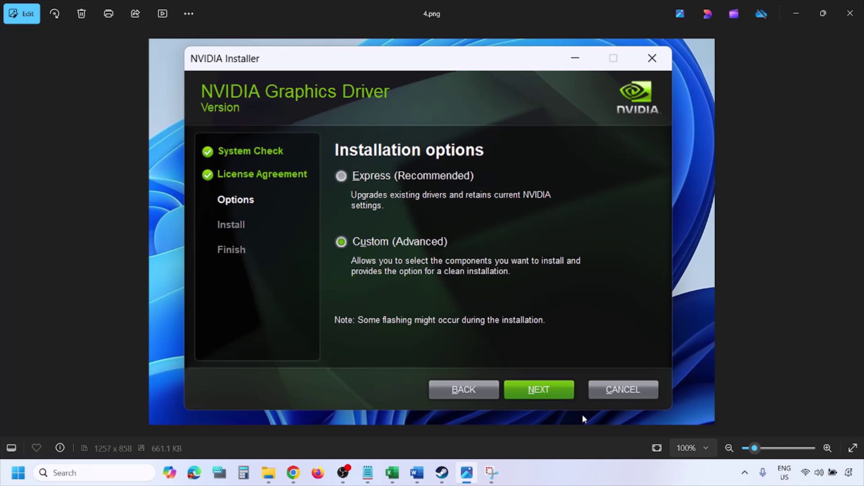
key(Right)
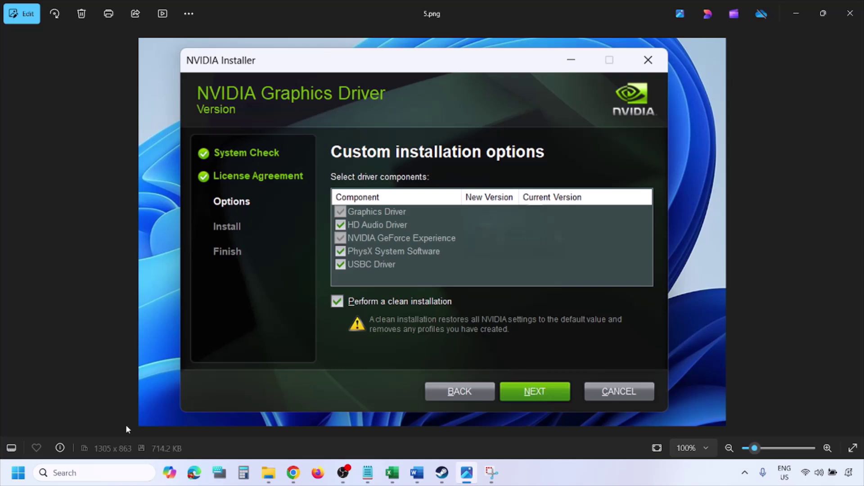
click(18, 472)
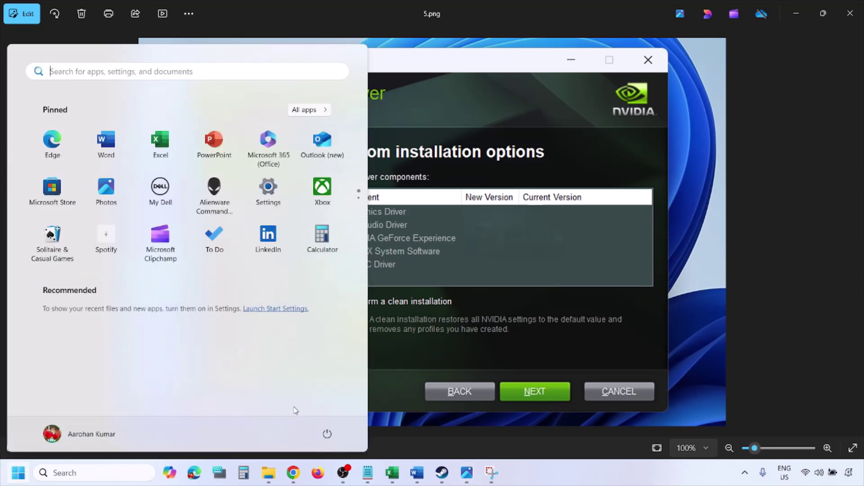
click(327, 434)
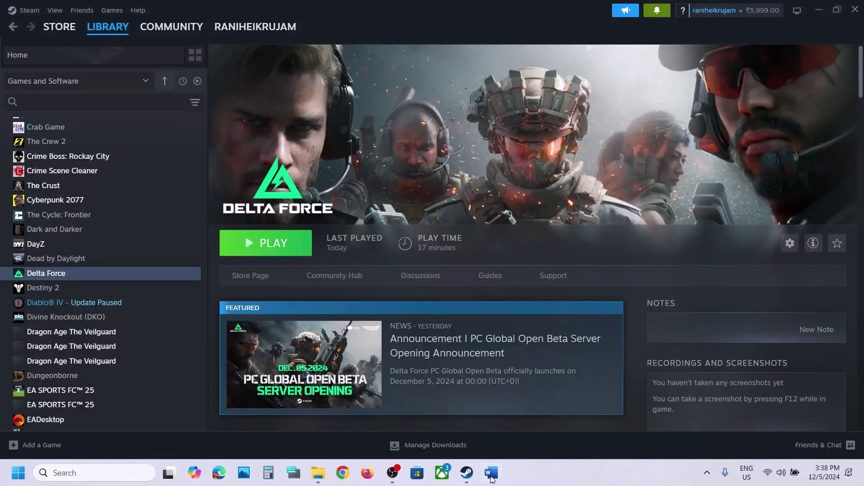
Step: Return to the Word guide and go to Step 8 on running the game on the dedicated graphics card
click(491, 473)
scroll(393, 265, down, 4)
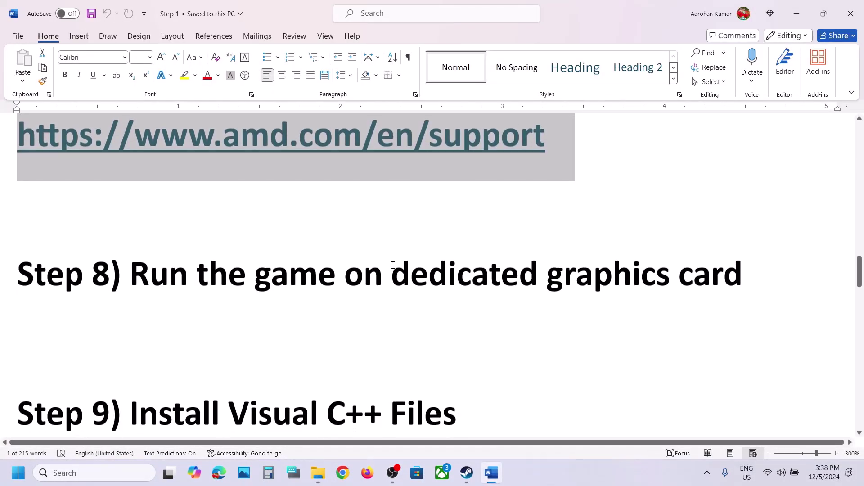
scroll(450, 283, up, 1)
Step: Copy the word "graphics" from Step 8, search Windows for it and open the Graphics settings
click(597, 308)
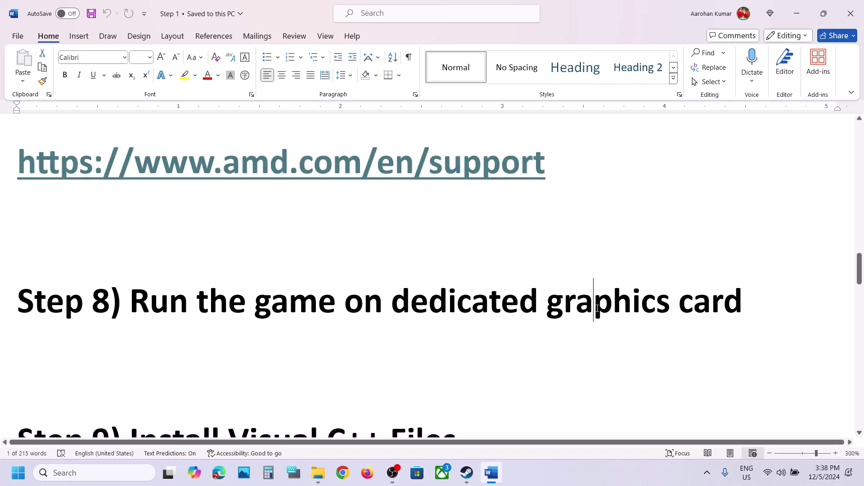
double_click(597, 308)
key(ctrl+c)
click(124, 473)
key(ctrl+v)
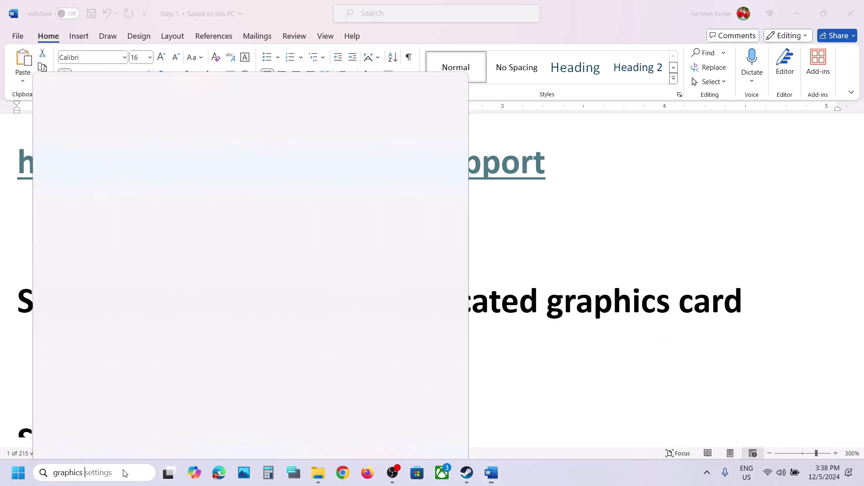
click(143, 133)
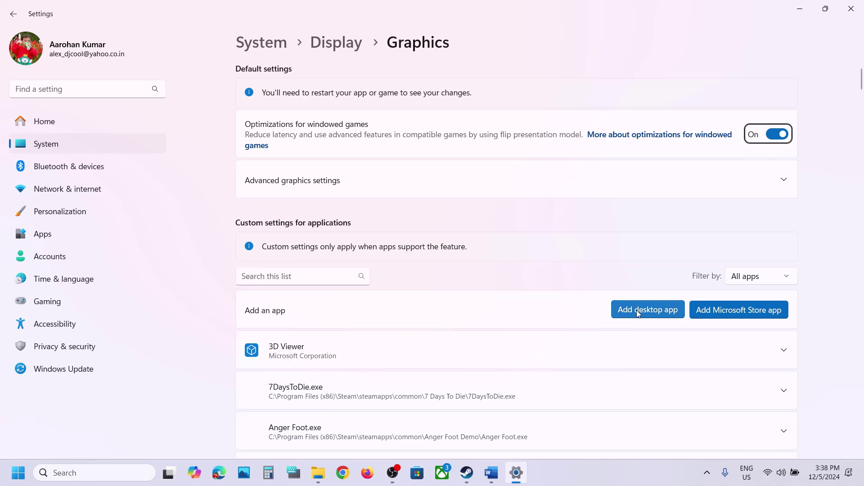
Step: Add DeltaForceClient-Win64-Shipping from Delta Force\Game\DeltaForce\Binaries\Win64 as a desktop app in the custom graphics settings
click(637, 310)
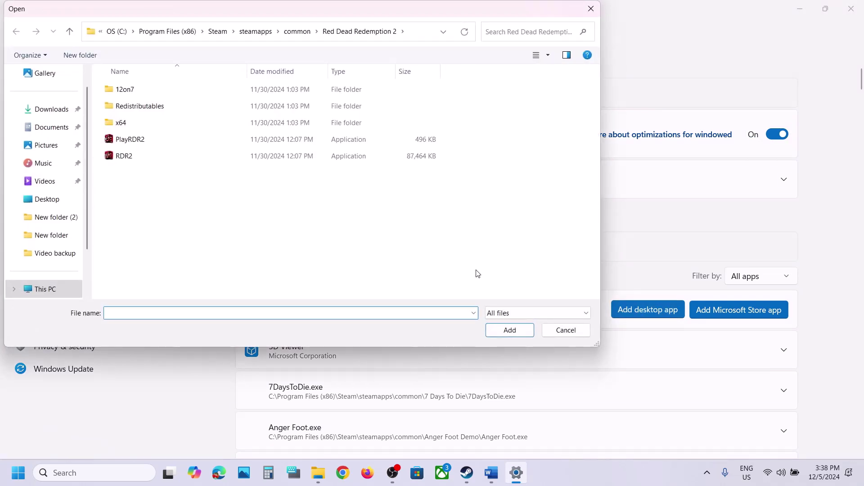
click(298, 31)
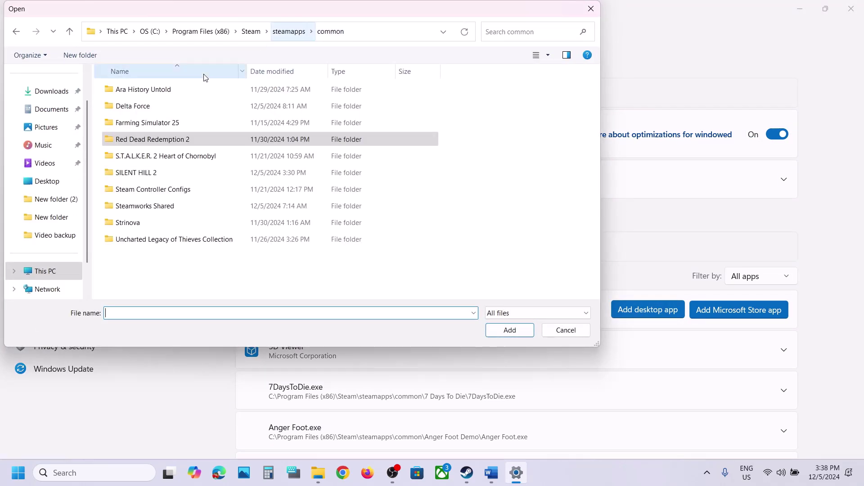
double_click(153, 106)
double_click(146, 91)
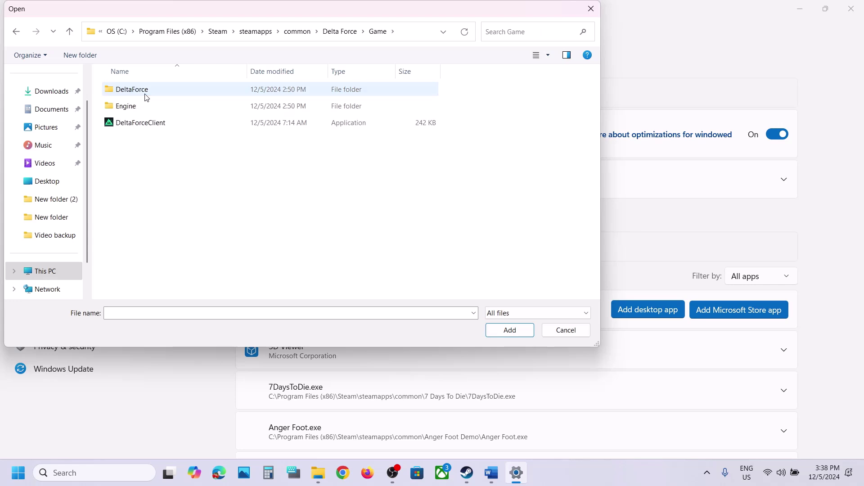
double_click(139, 91)
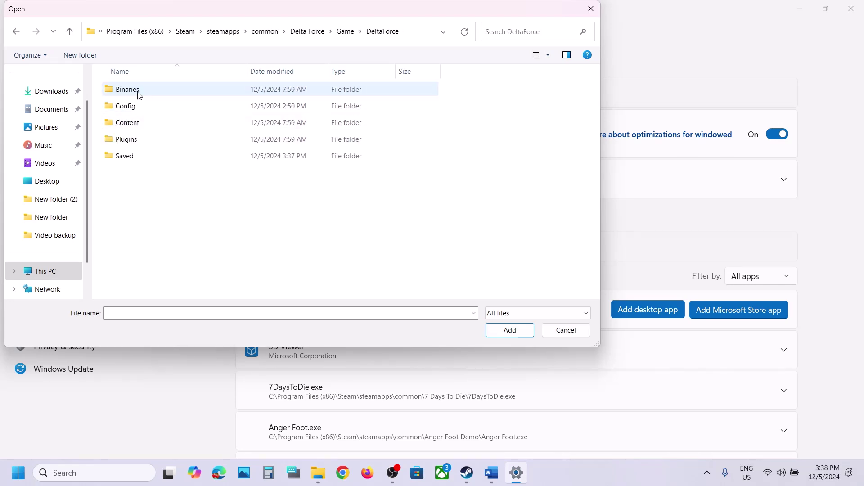
double_click(138, 92)
double_click(138, 106)
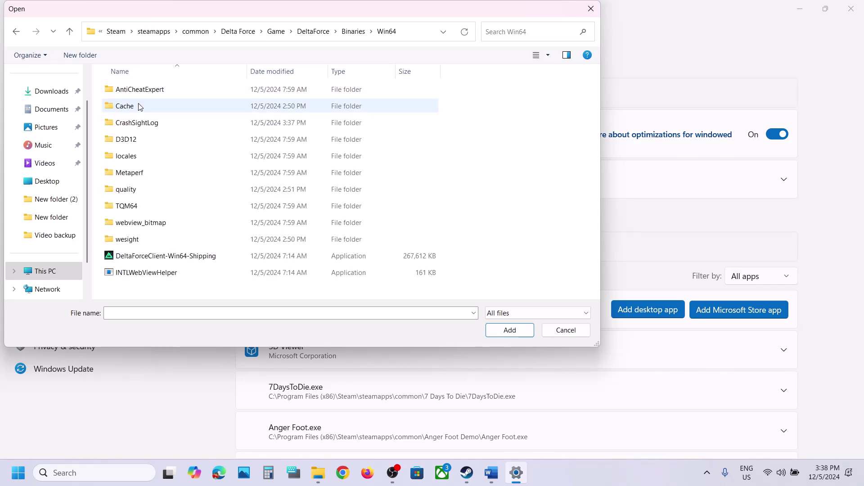
click(144, 256)
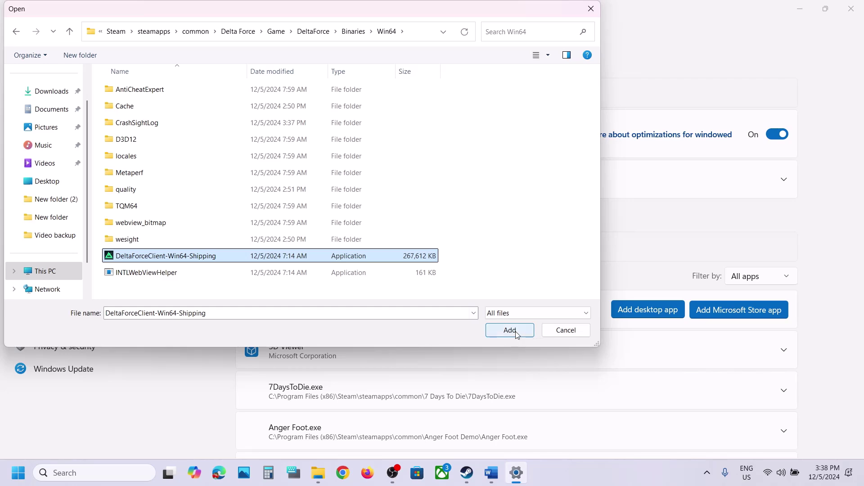
click(516, 333)
Step: Set the GPU preference of the DeltaForce entry to High Performance (NVIDIA GeForce RTX 3050 Laptop GPU) and close Settings
scroll(405, 346, down, 10)
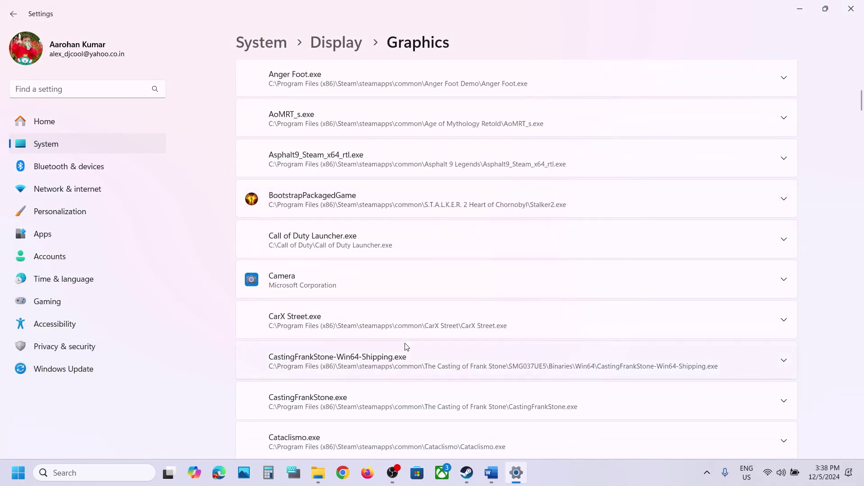
scroll(404, 347, down, 8)
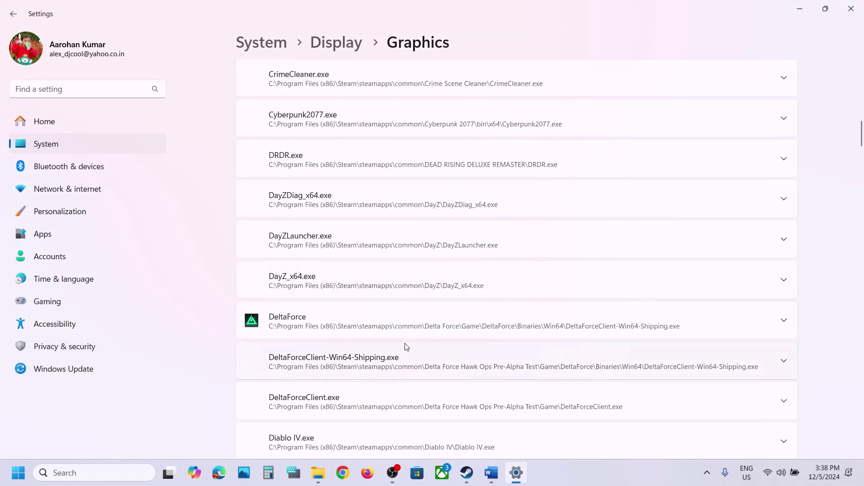
click(368, 336)
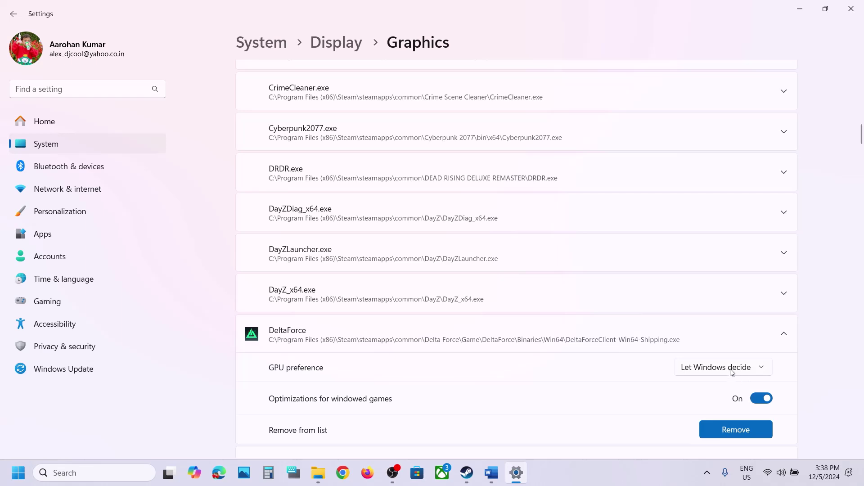
scroll(739, 342, down, 2)
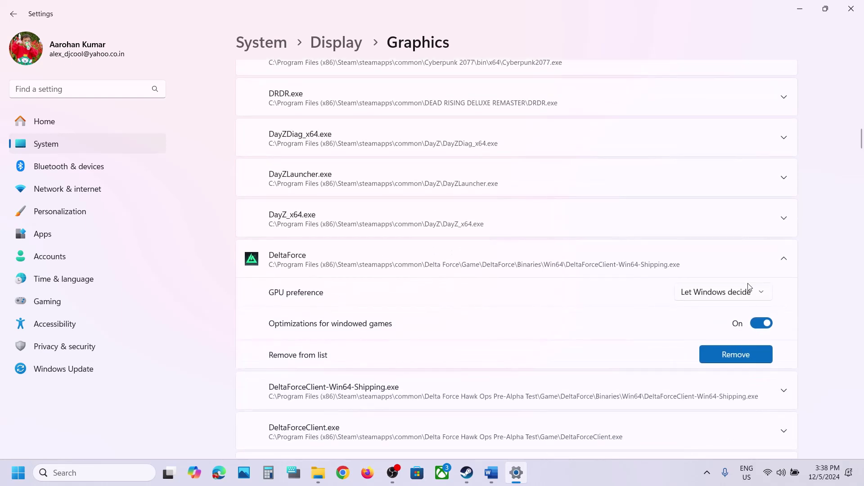
click(728, 296)
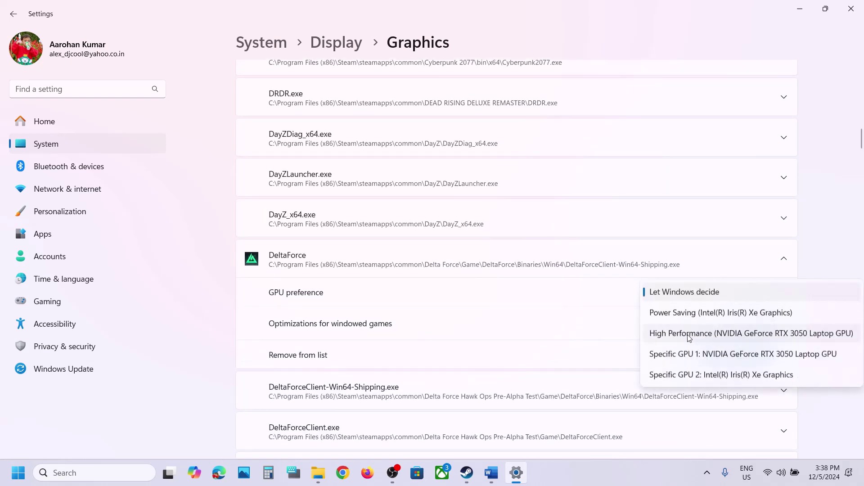
click(721, 334)
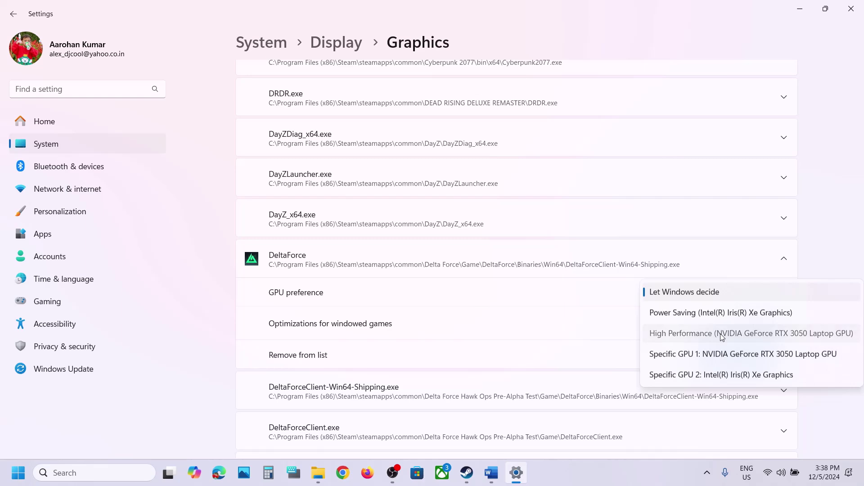
click(844, 10)
Step: Copy the Microsoft Visual C++ link from Step 9 of the Word guide and open it in Chrome
scroll(382, 309, down, 1)
scroll(382, 310, down, 2)
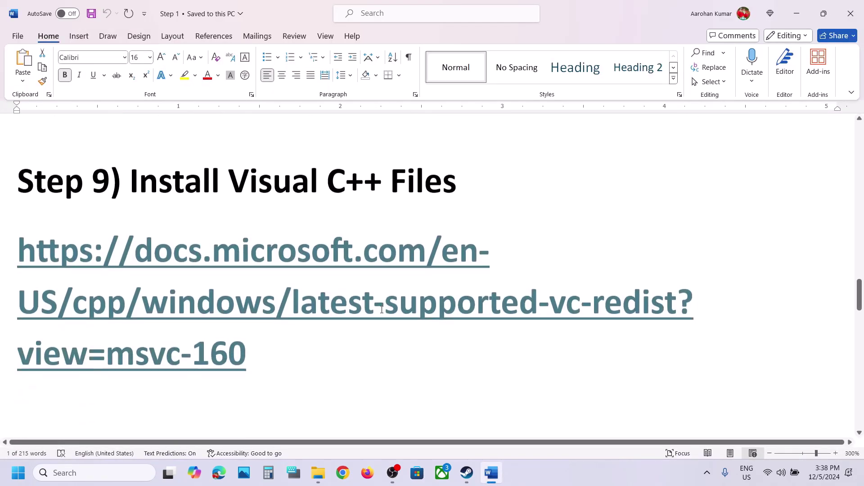
double_click(10, 266)
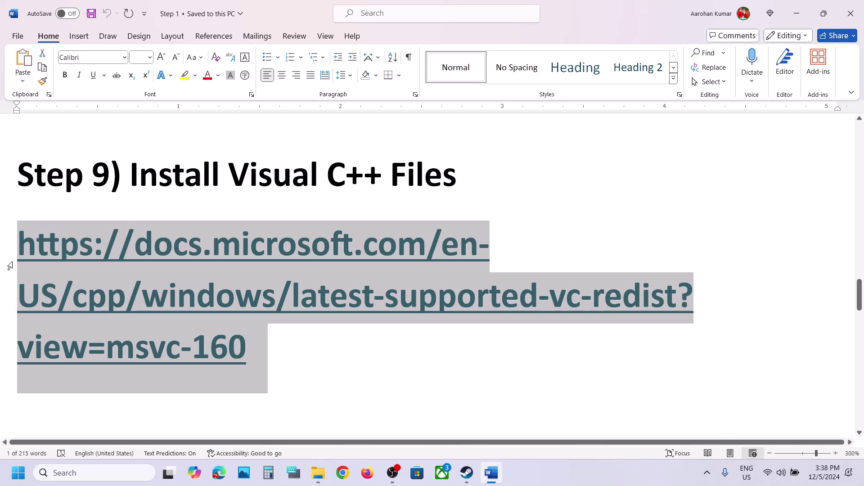
click(343, 473)
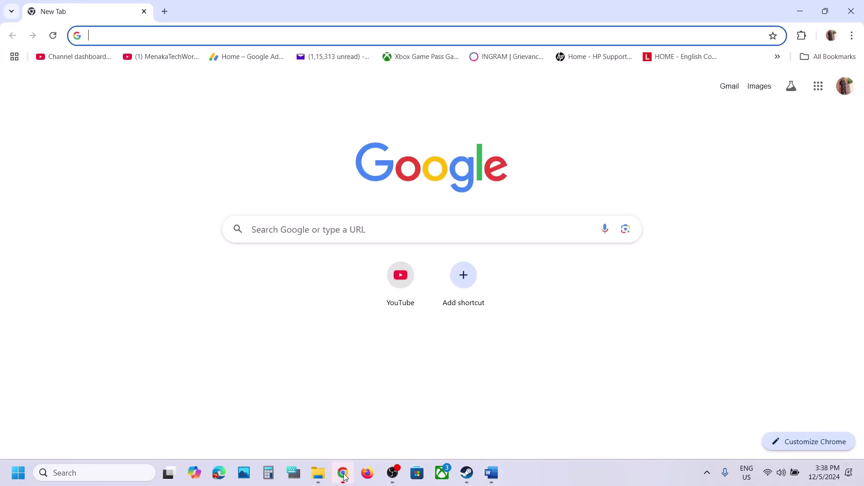
key(alt+Tab)
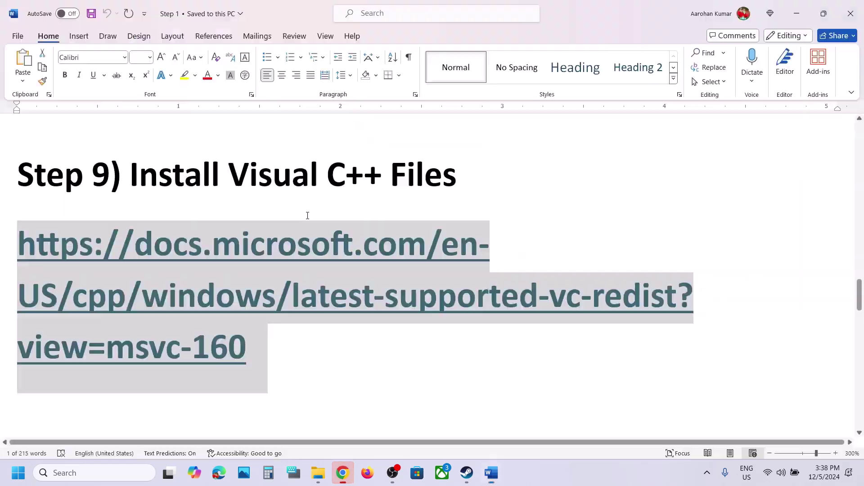
right_click(275, 271)
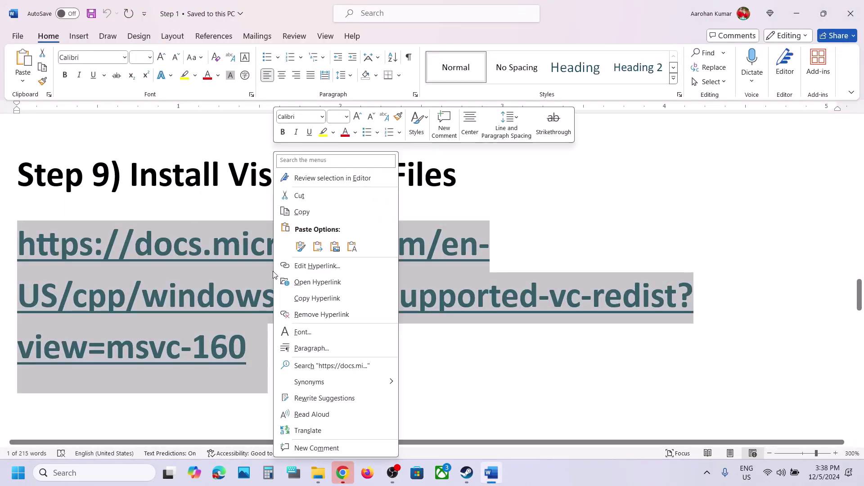
click(315, 212)
click(343, 473)
key(ctrl+v)
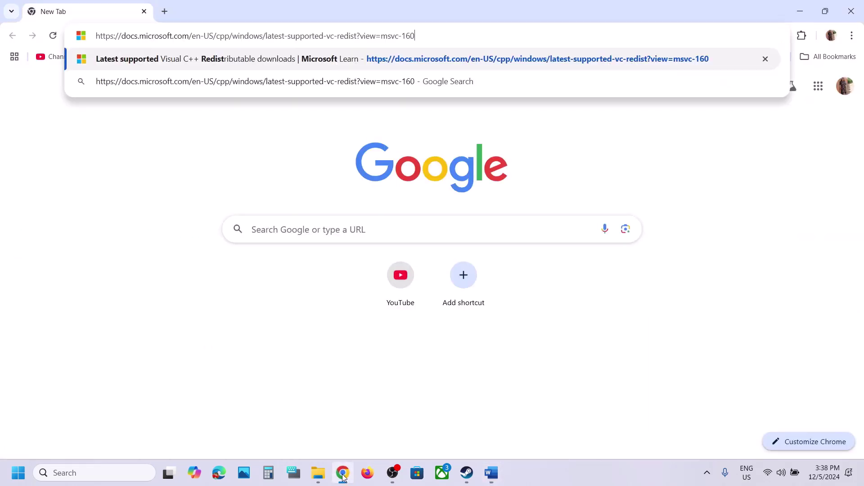
key(Return)
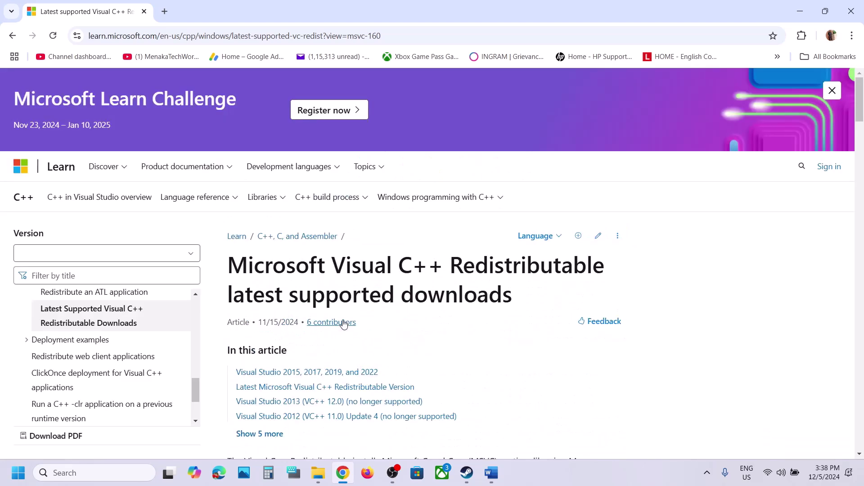
Step: Download the X86 redistributable from the Visual Studio 2015, 2017, 2019, and 2022 section and run its setup
scroll(337, 323, down, 10)
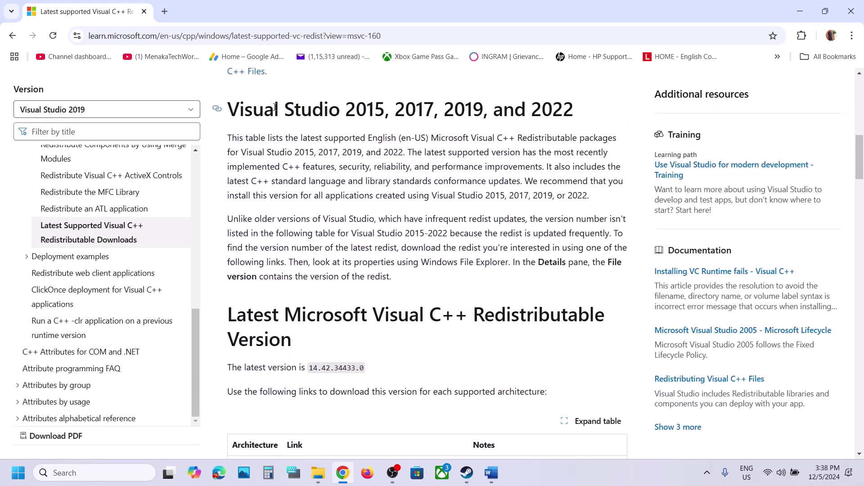
drag(275, 107, 439, 108)
scroll(356, 217, down, 6)
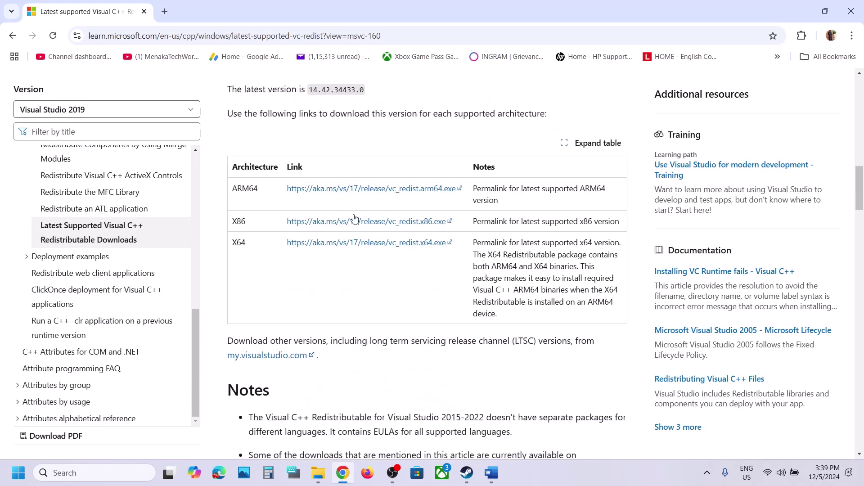
scroll(354, 218, down, 1)
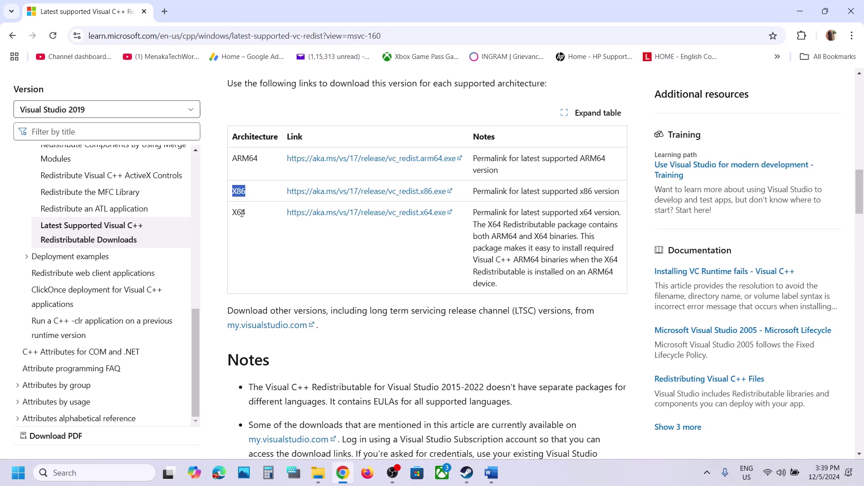
drag(239, 188, 339, 196)
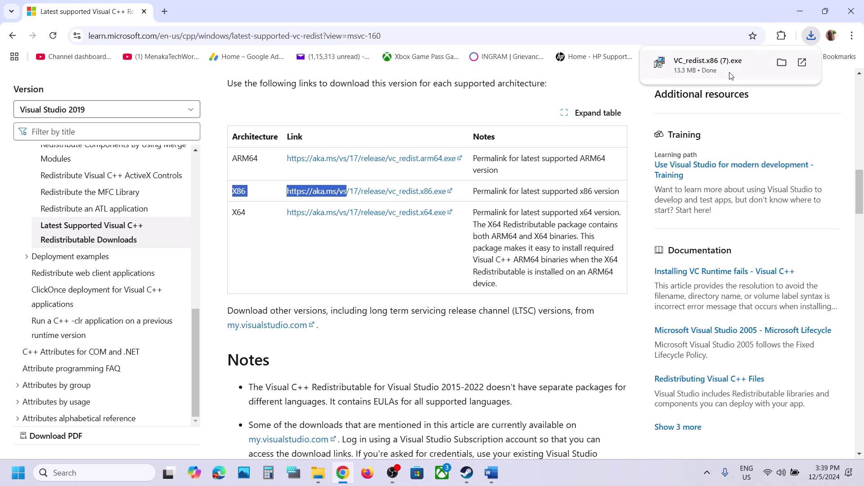
click(731, 74)
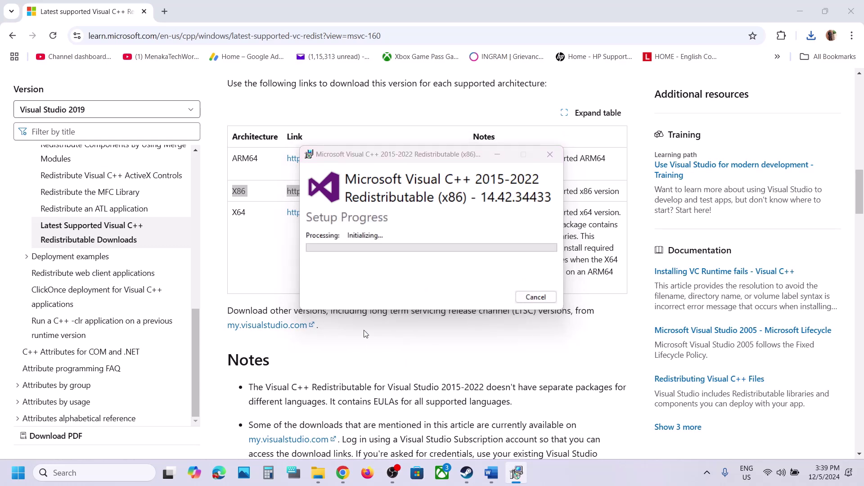
Step: Download the X64 redistributable, repair its installation, and place the x86 and x64 setup windows side by side
double_click(239, 212)
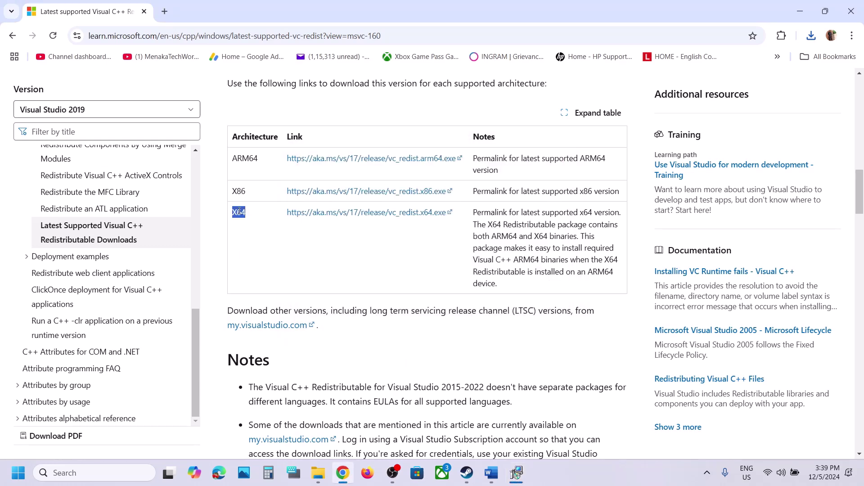
click(406, 216)
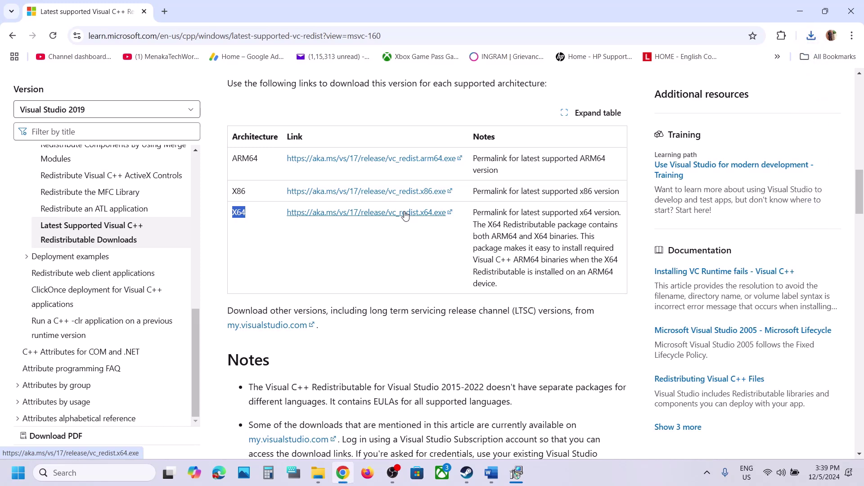
click(793, 65)
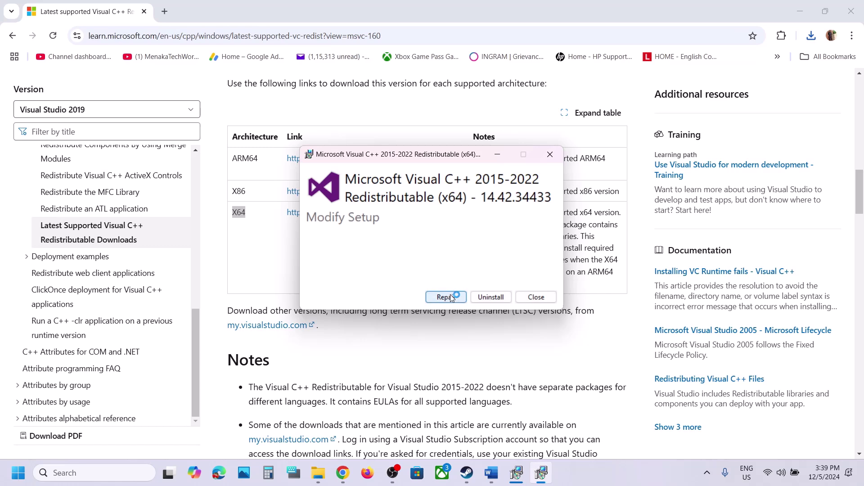
click(452, 298)
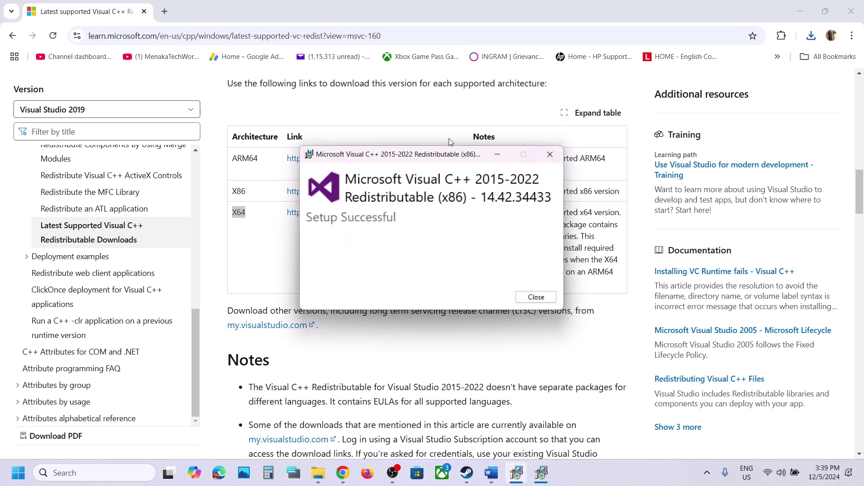
drag(434, 158, 687, 201)
drag(458, 154, 359, 178)
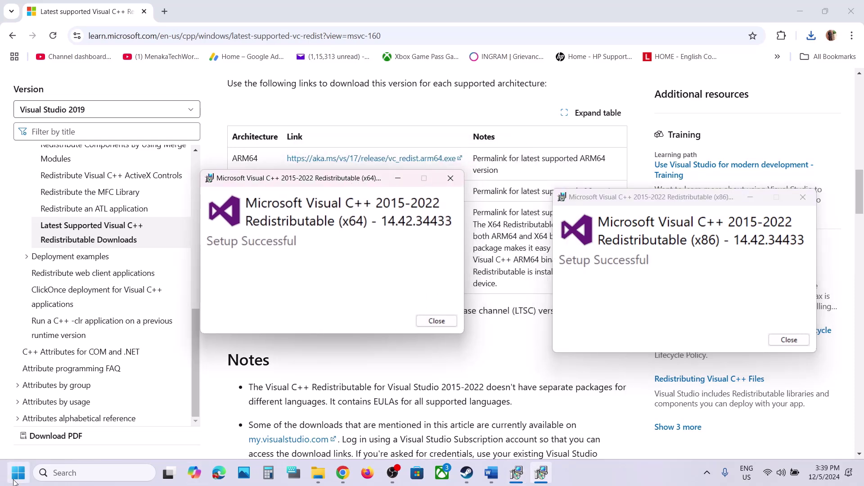
click(18, 473)
click(327, 435)
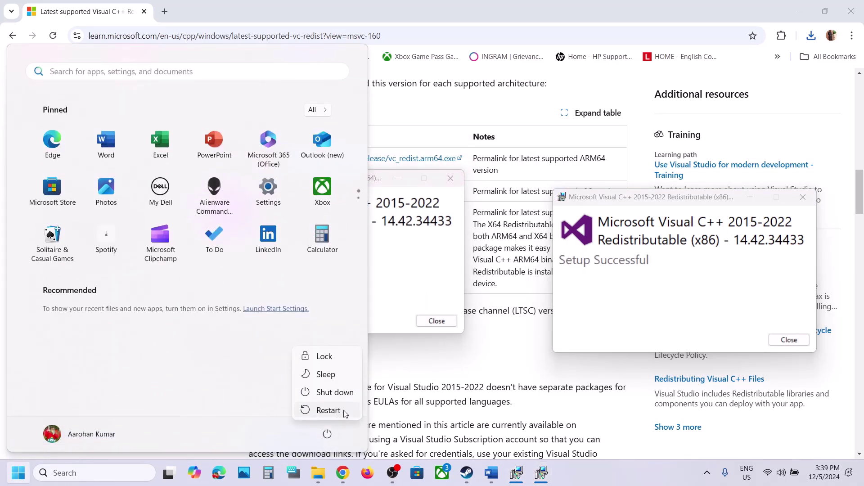
click(328, 410)
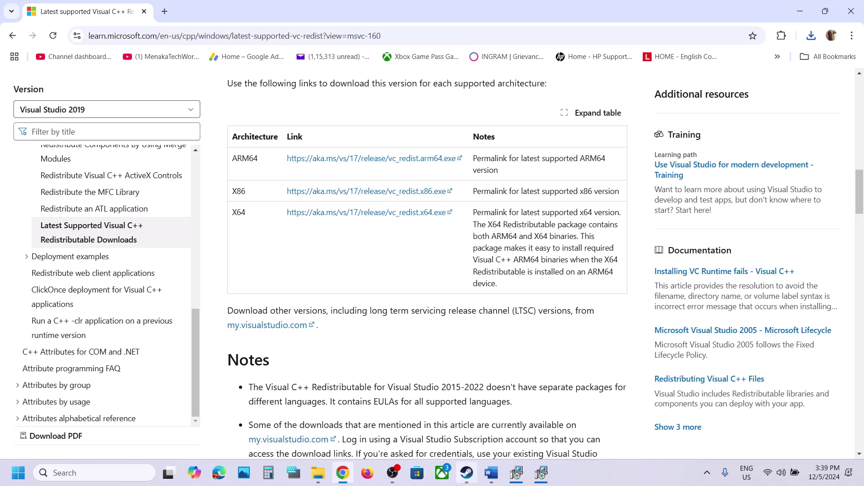
Step: Return to the Word guide, go to Step 10 on updating Windows, and check for updates in Windows Update
click(457, 484)
click(497, 470)
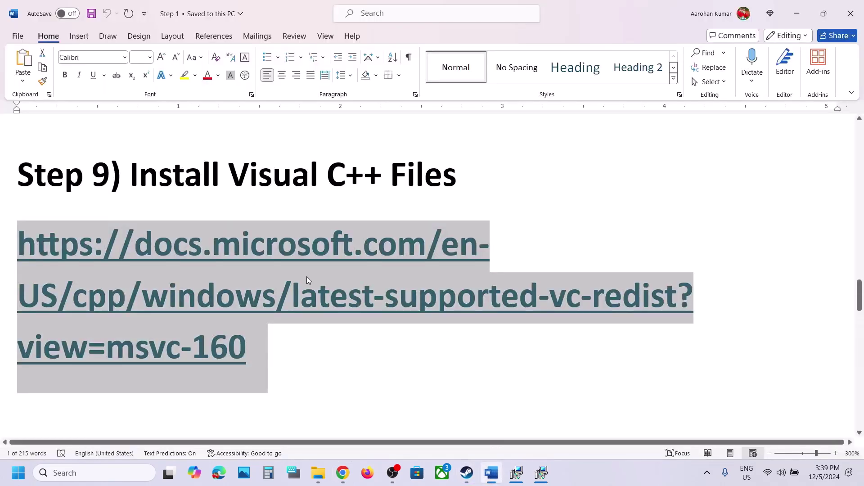
scroll(306, 277, down, 5)
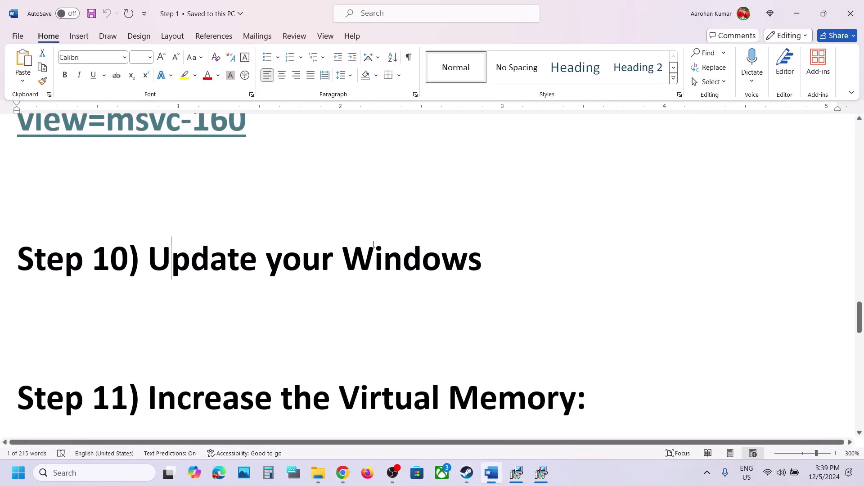
drag(174, 244, 463, 247)
key(super+i)
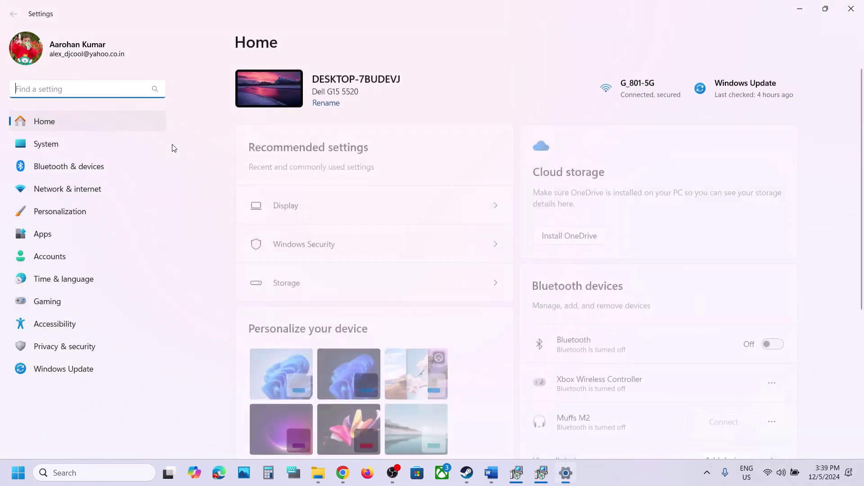
click(69, 370)
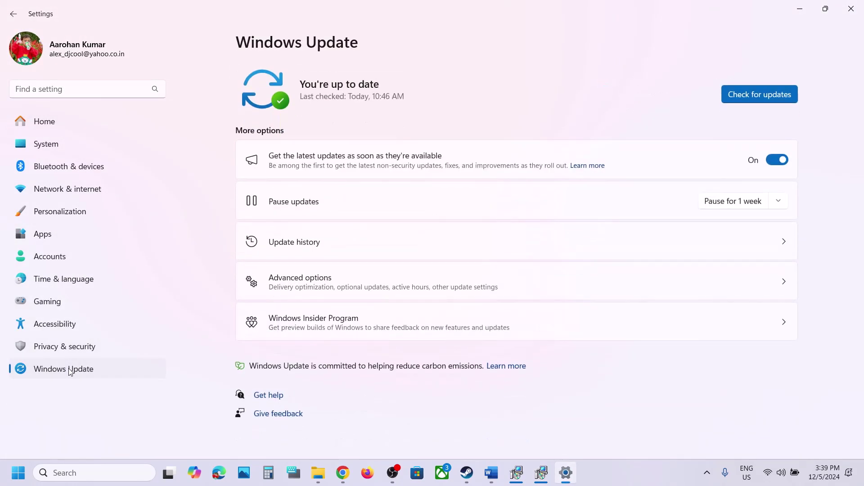
click(741, 97)
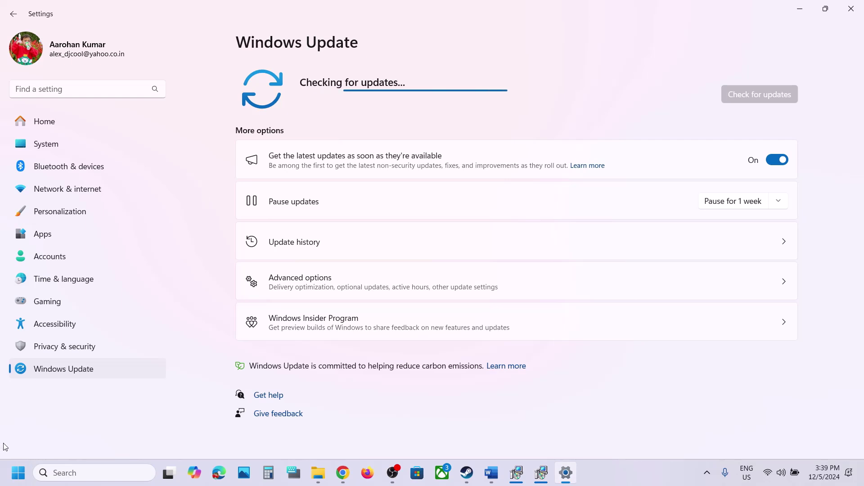
click(14, 481)
click(327, 434)
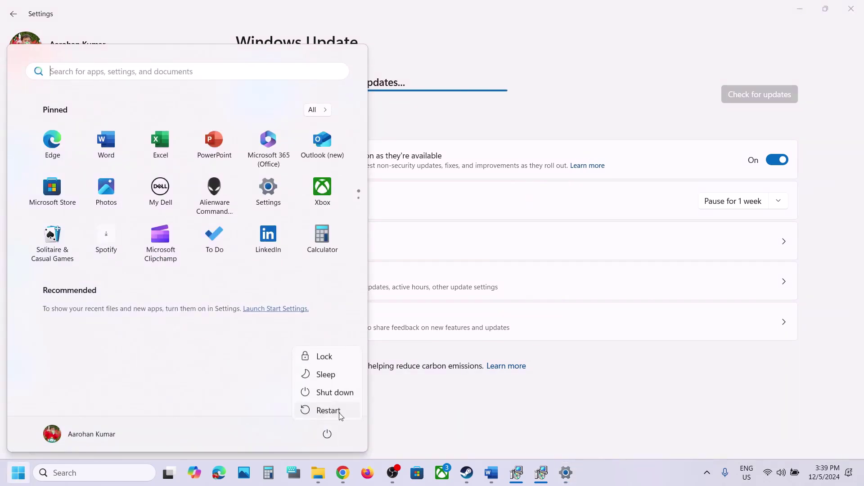
key(Escape)
key(Escape)
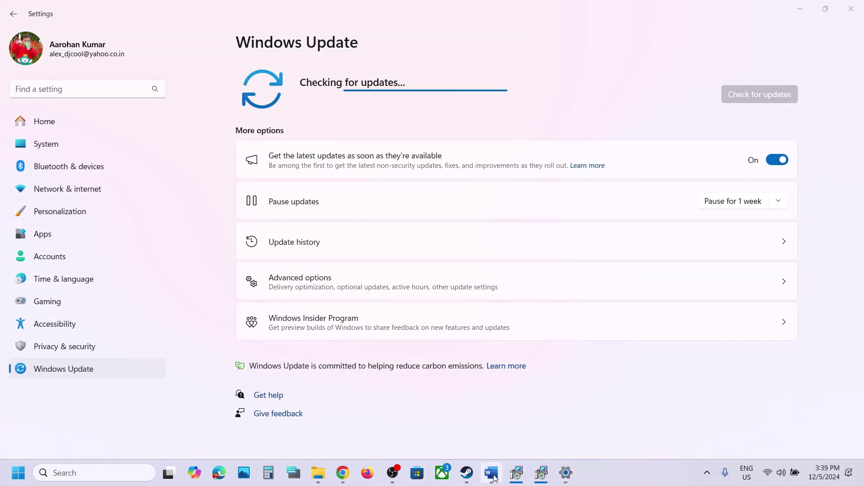
Step: Return to the Word guide and go to Step 11 on increasing the virtual memory
key(alt+Tab)
scroll(366, 350, down, 5)
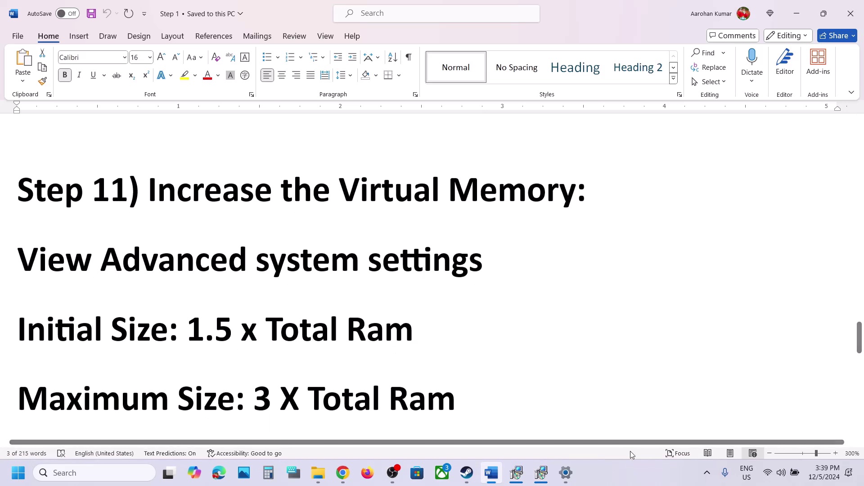